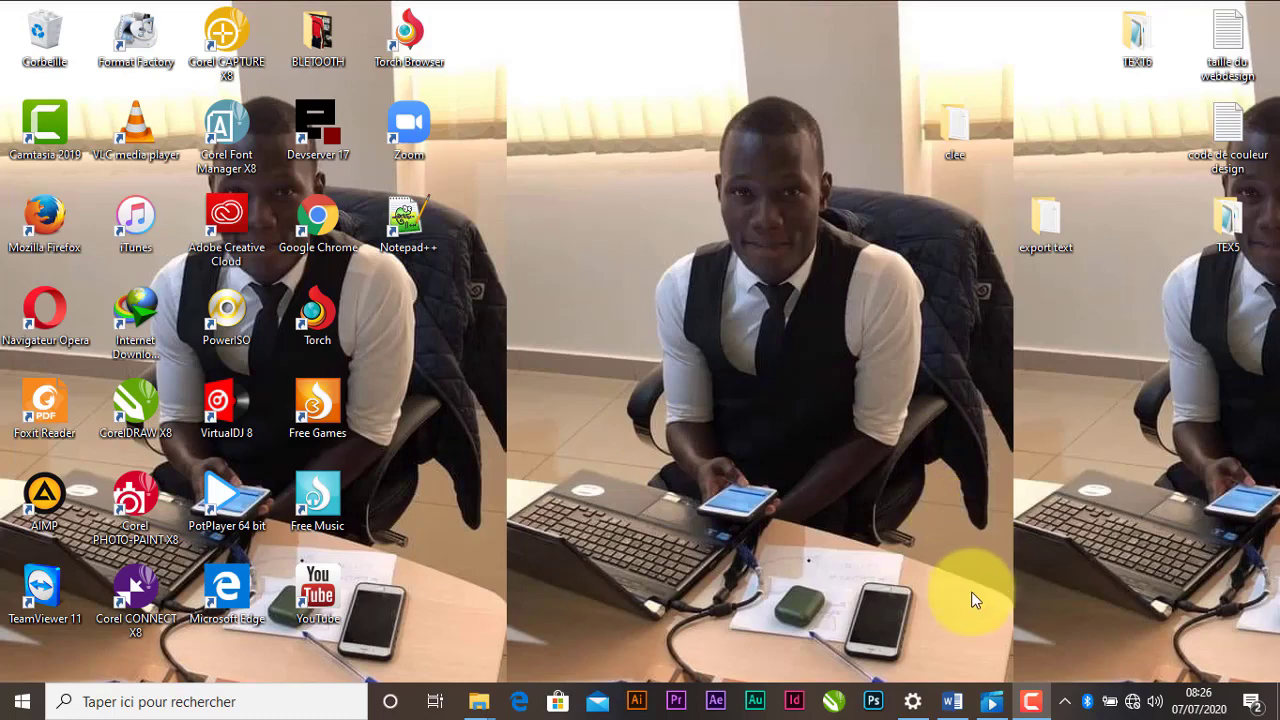
Switch to Word and start a bulleted list in the blank document using the multicoloured cross bullet
click(952, 701)
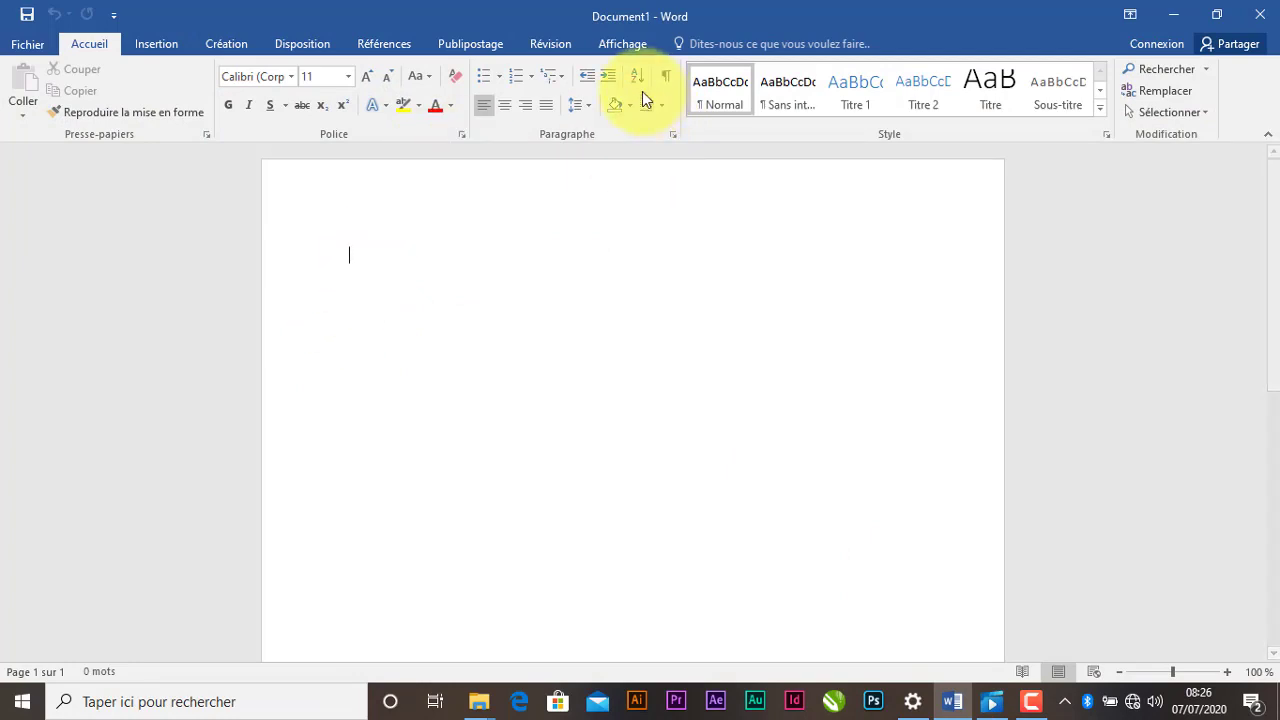
click(560, 77)
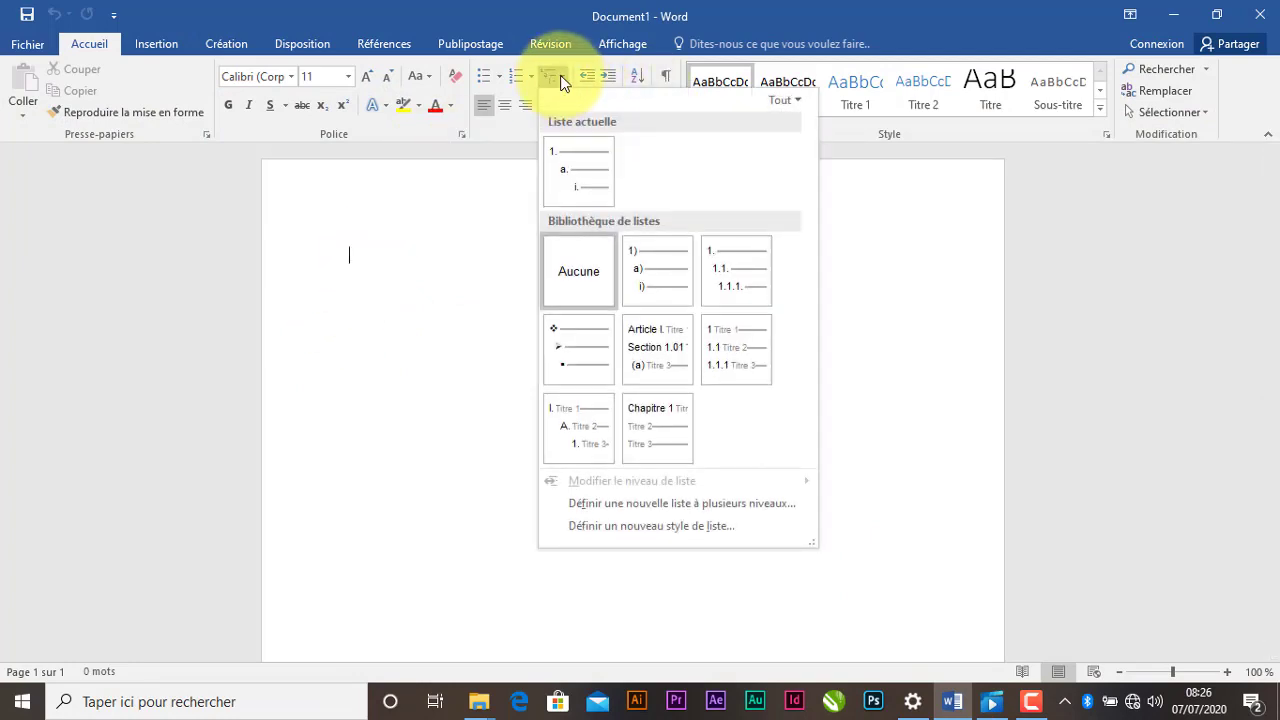
click(524, 75)
click(524, 75)
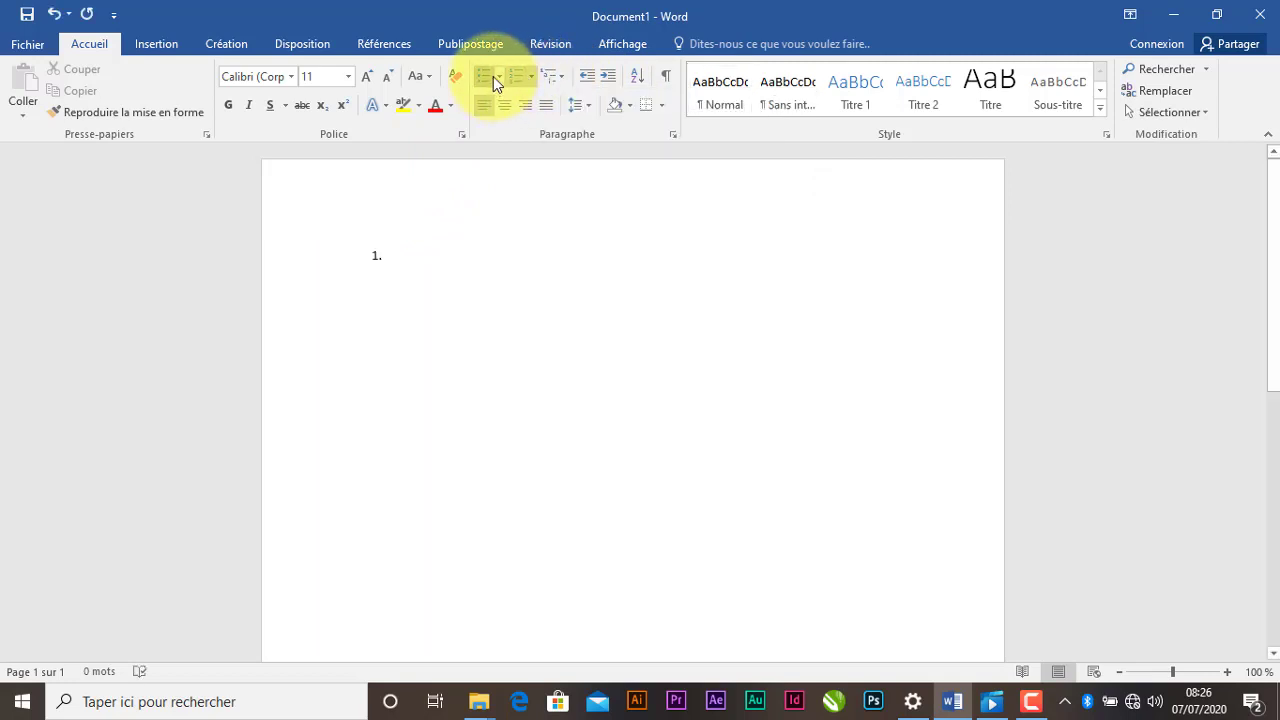
click(493, 76)
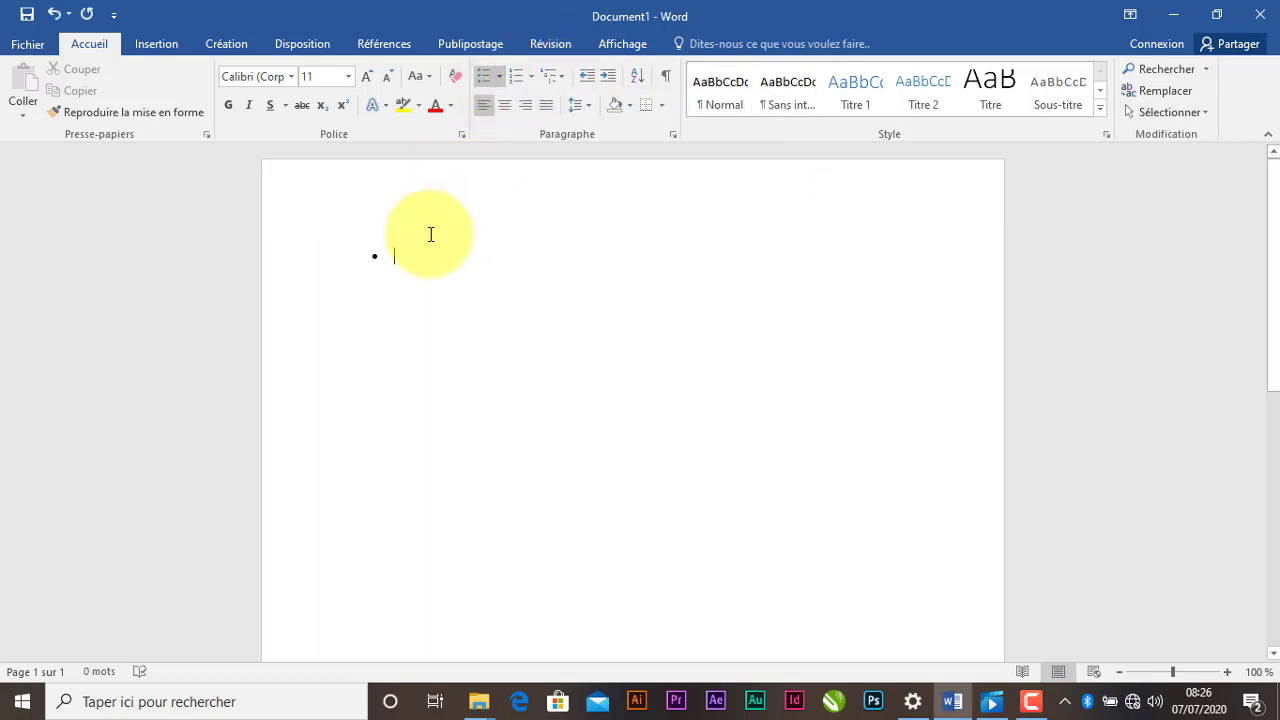
click(499, 76)
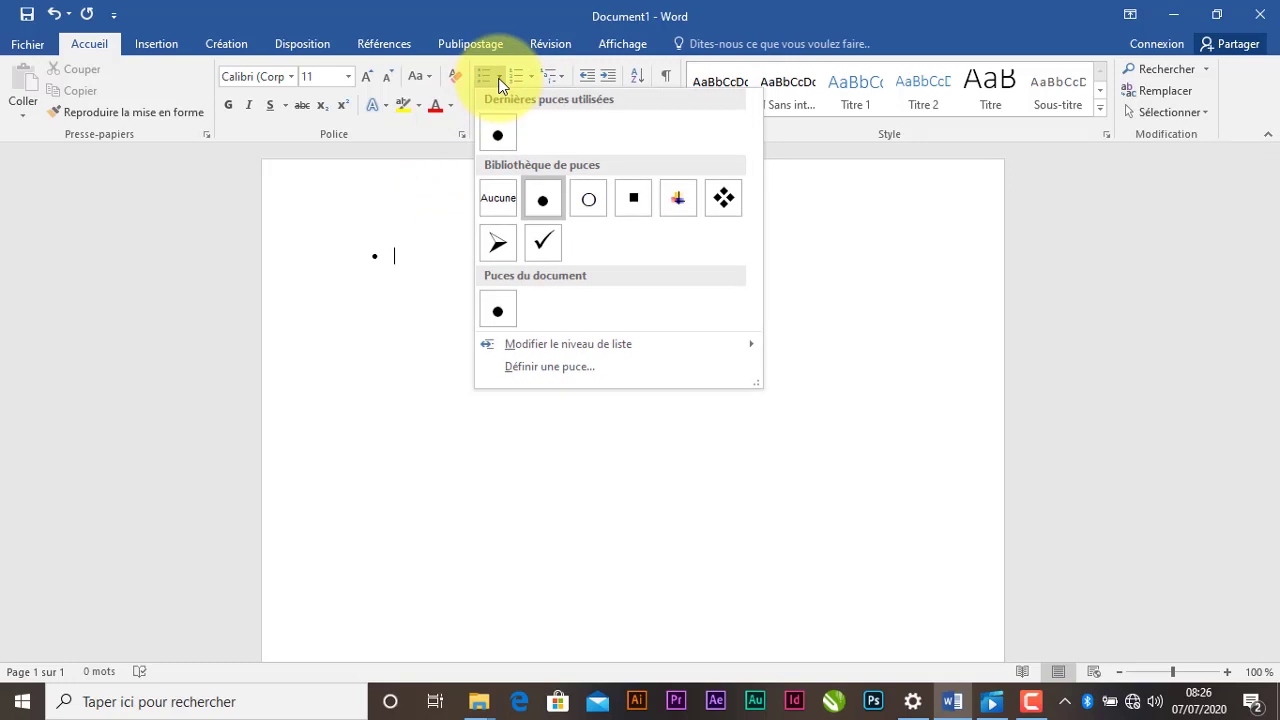
click(678, 198)
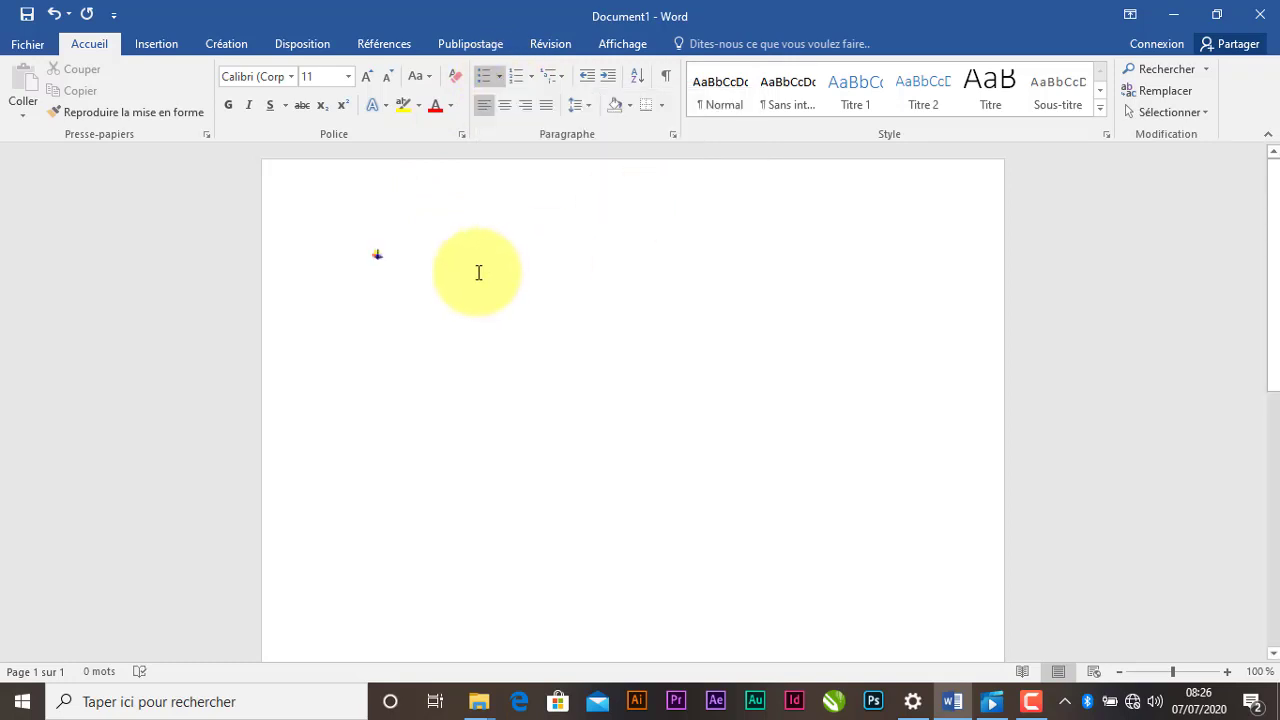
Enter "Préprodution" as the first list item and start a second bullet
text(P)
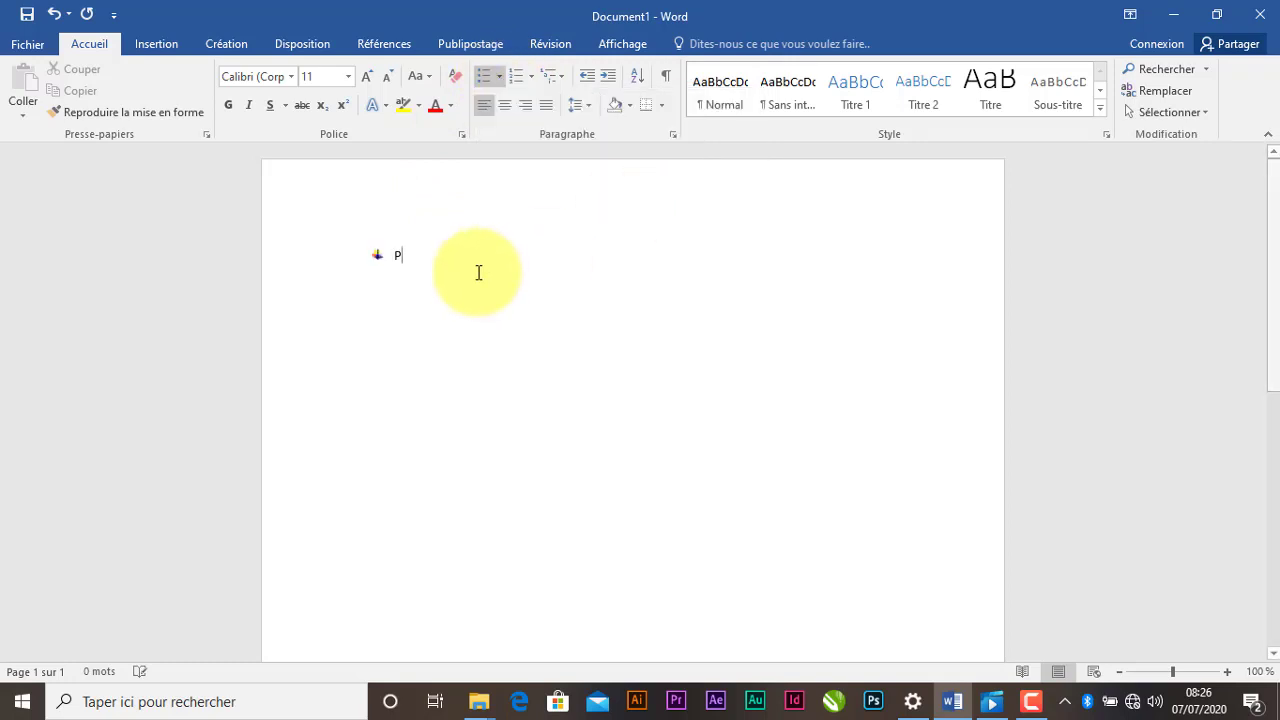
text(ré)
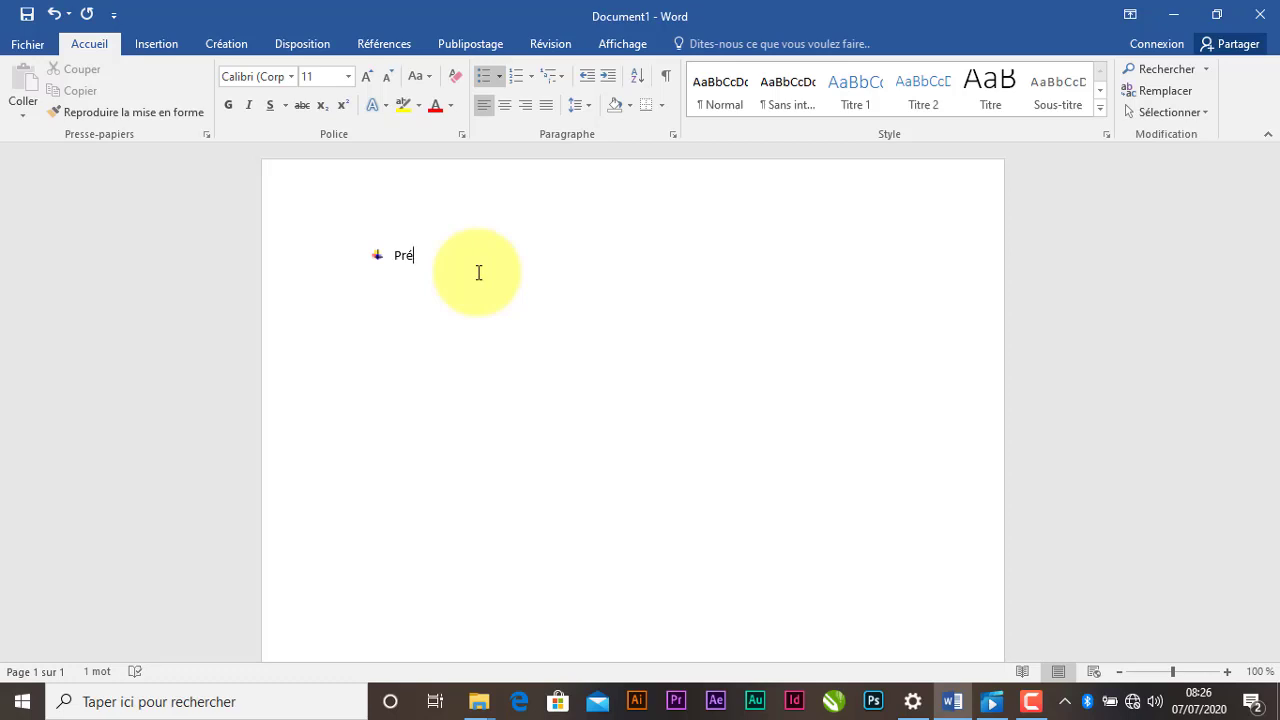
text(prodution)
key(Return)
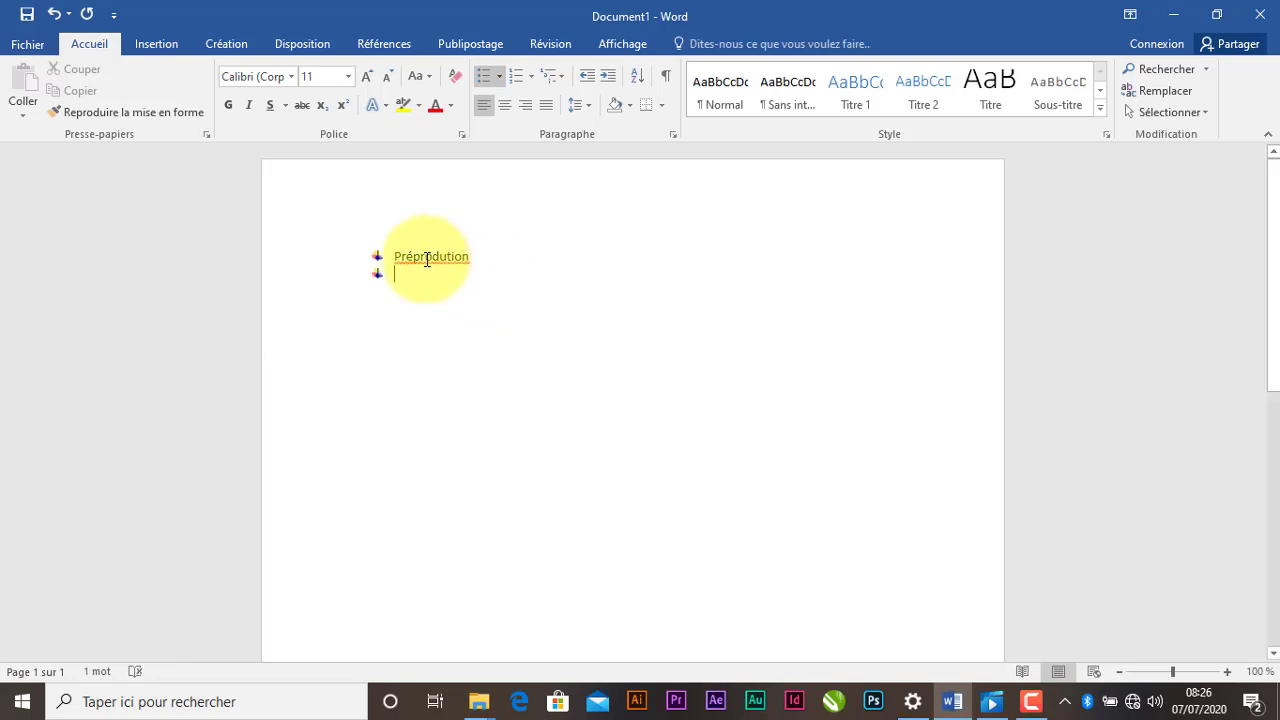
Correct the first list item to read "Pré-production", adding the hyphen and the missing "c"
right_click(427, 258)
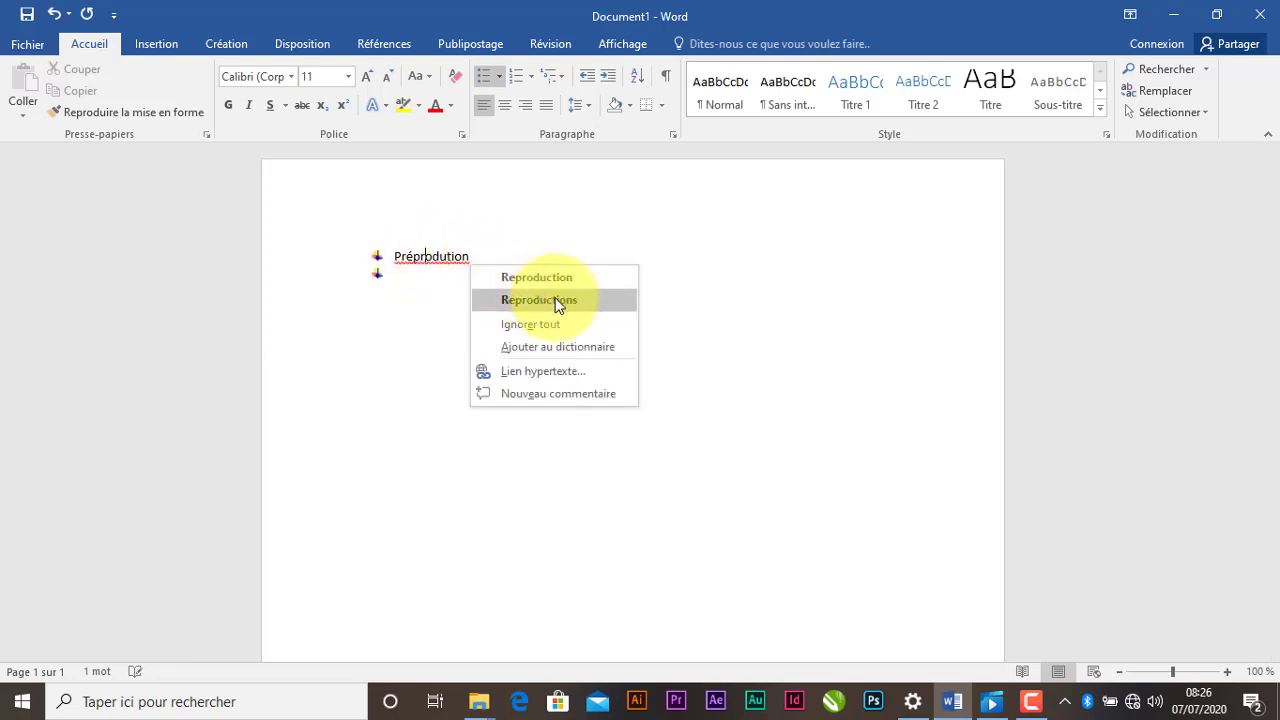
click(412, 259)
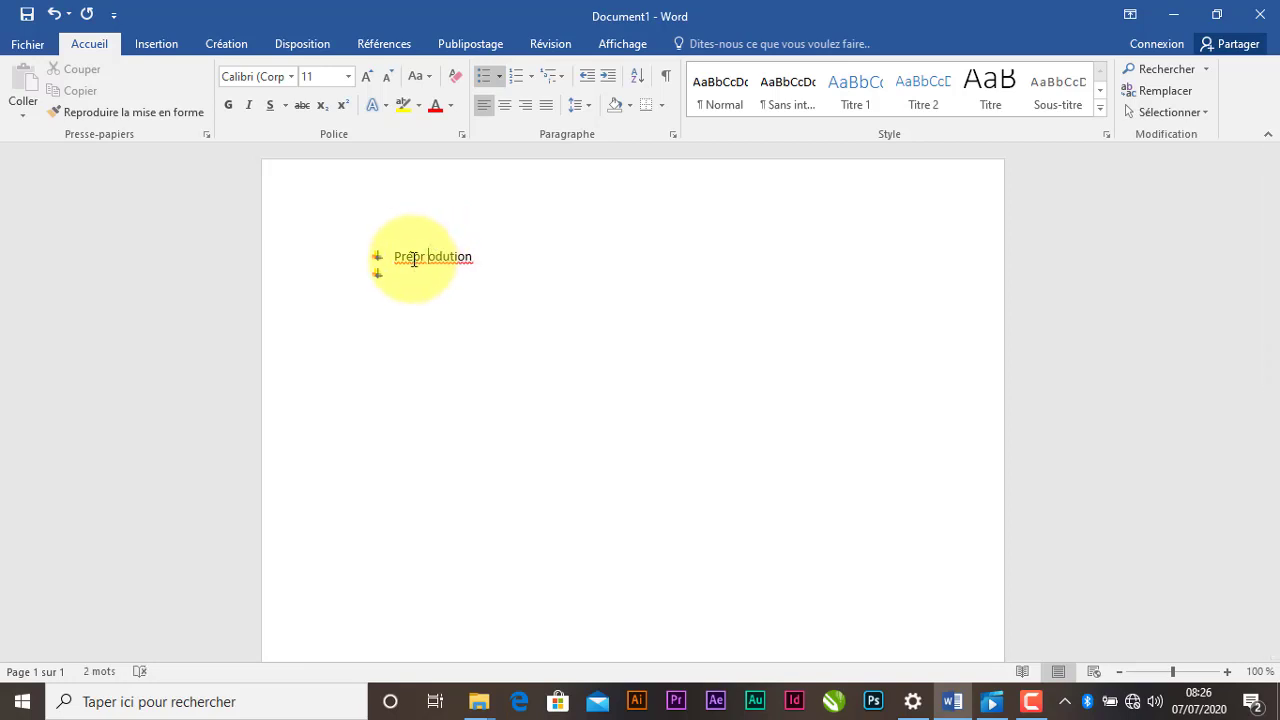
key(BackSpace)
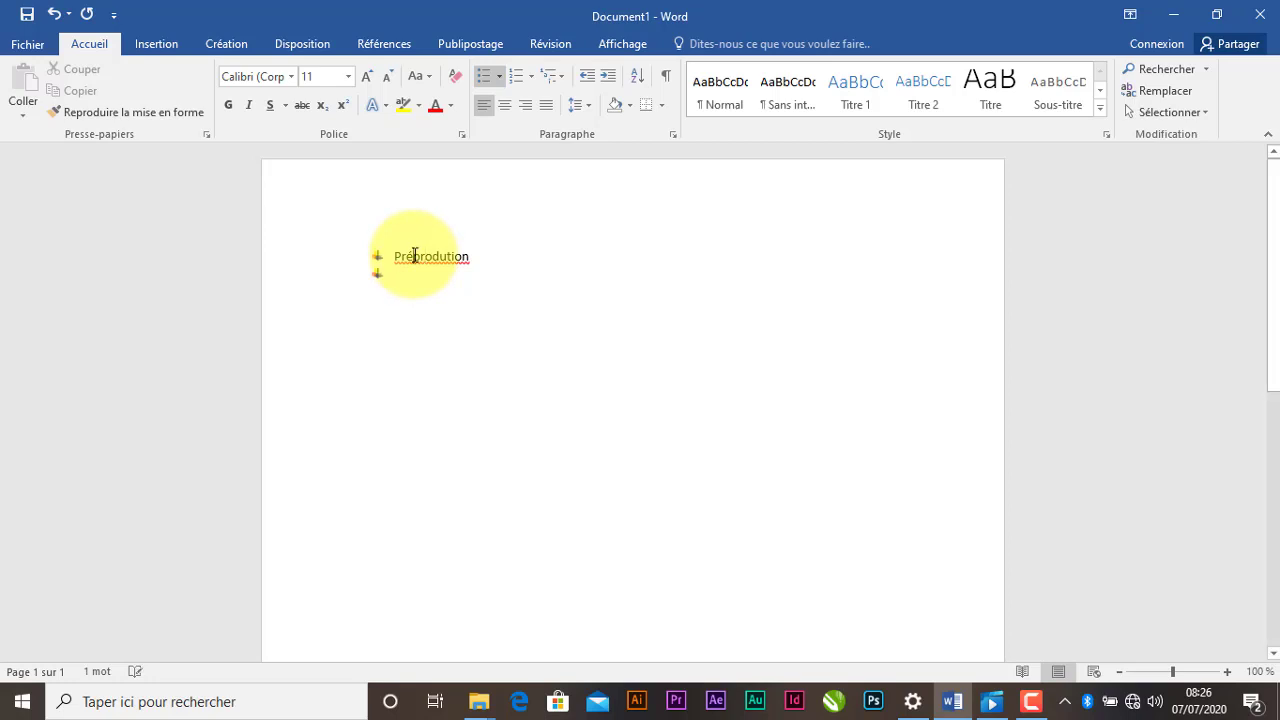
click(414, 256)
text(-)
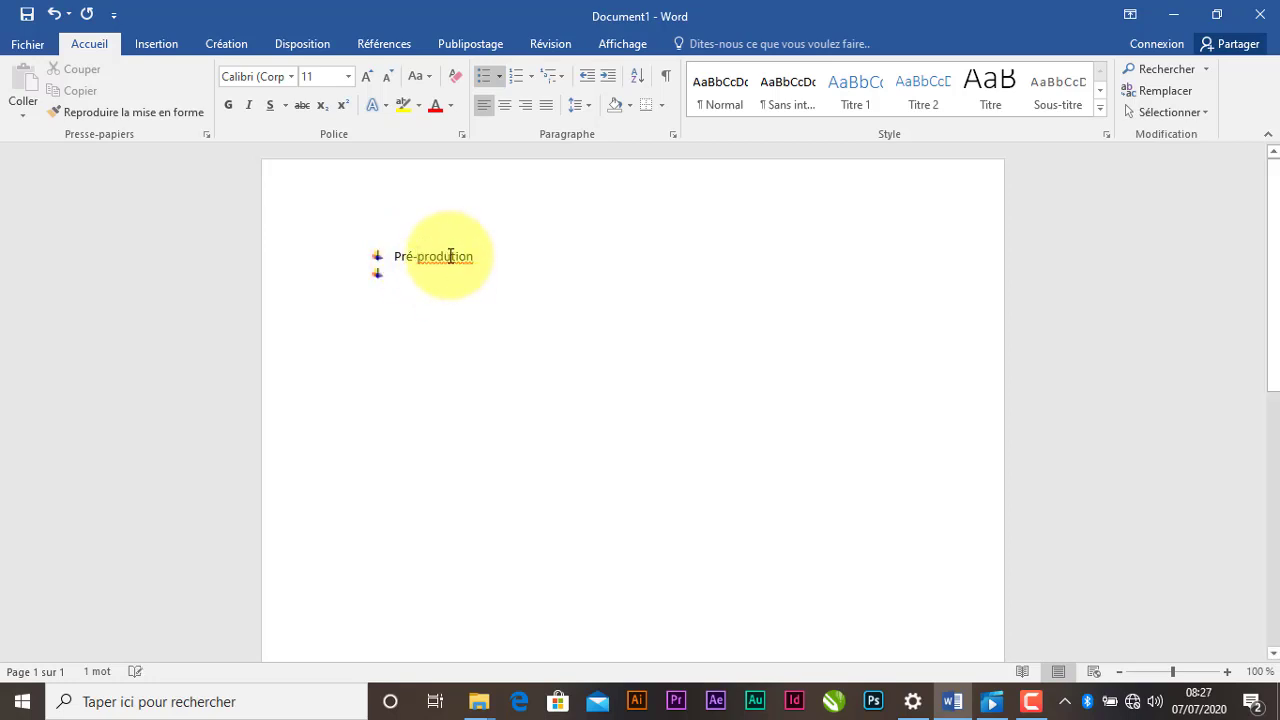
click(451, 256)
text(c)
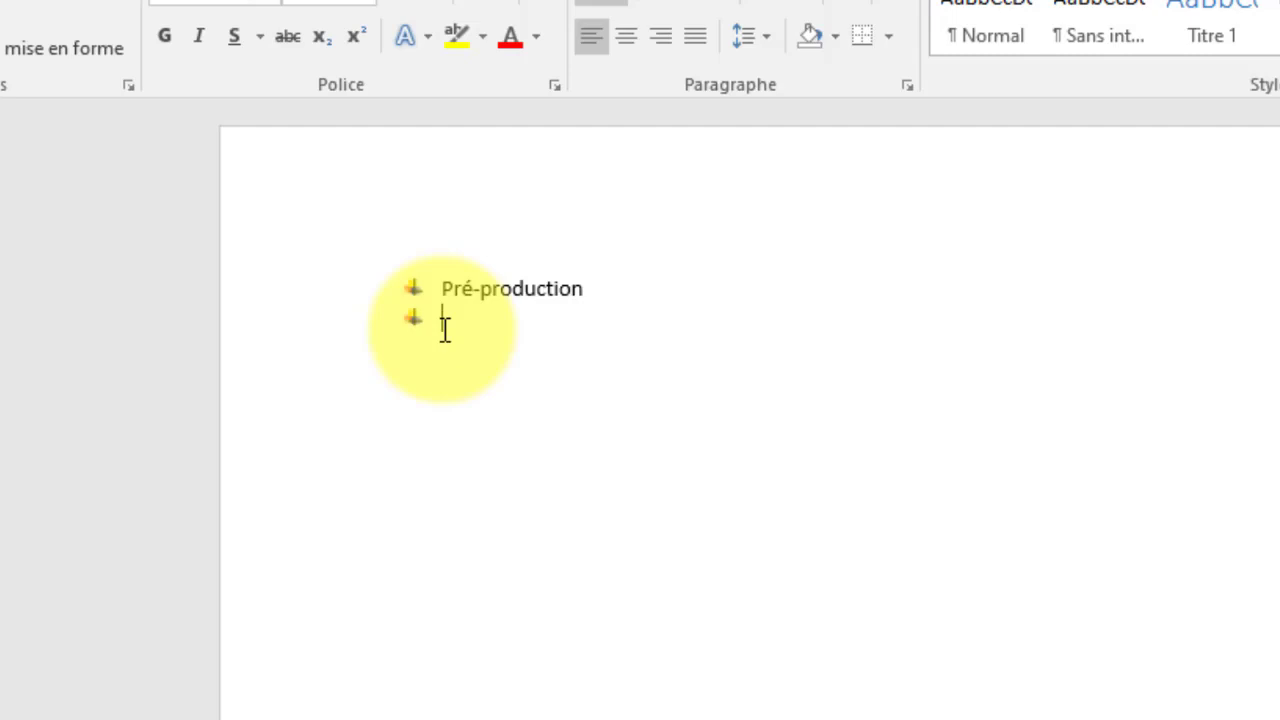
Enter "Production (Rush)" as the second list item and append "(idées)" to the first item
text(Production)
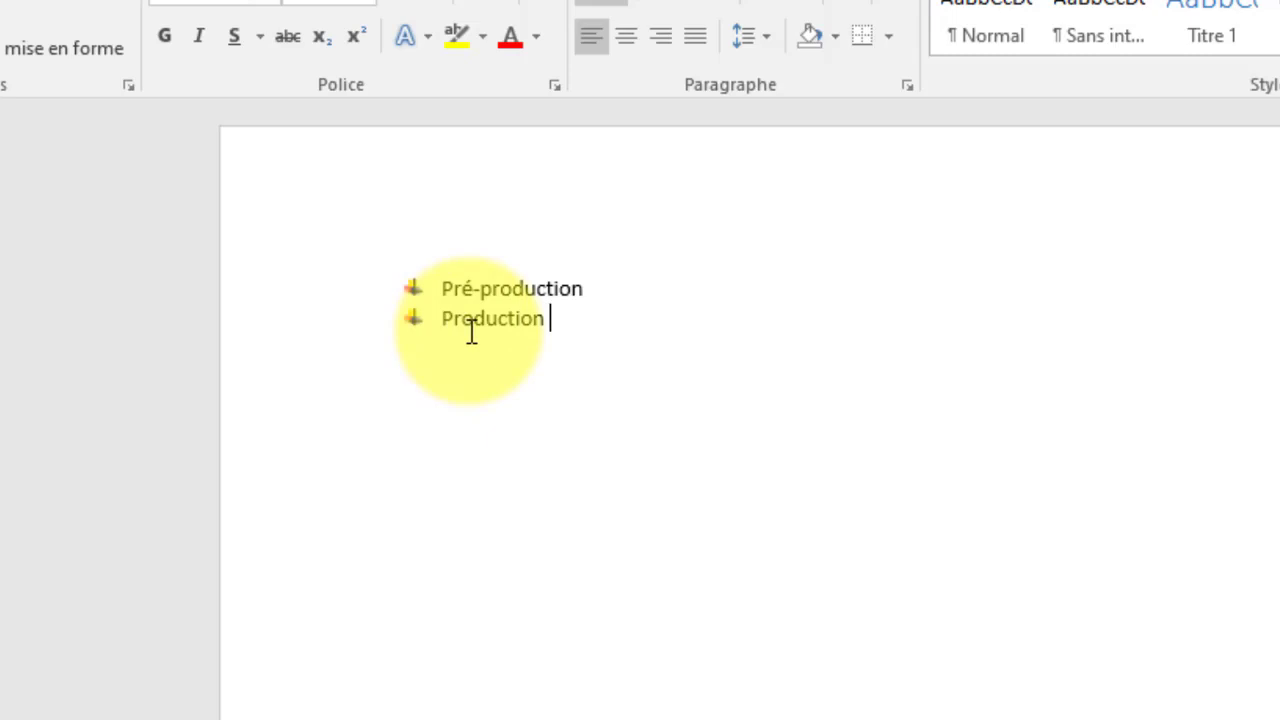
text( (Rush)
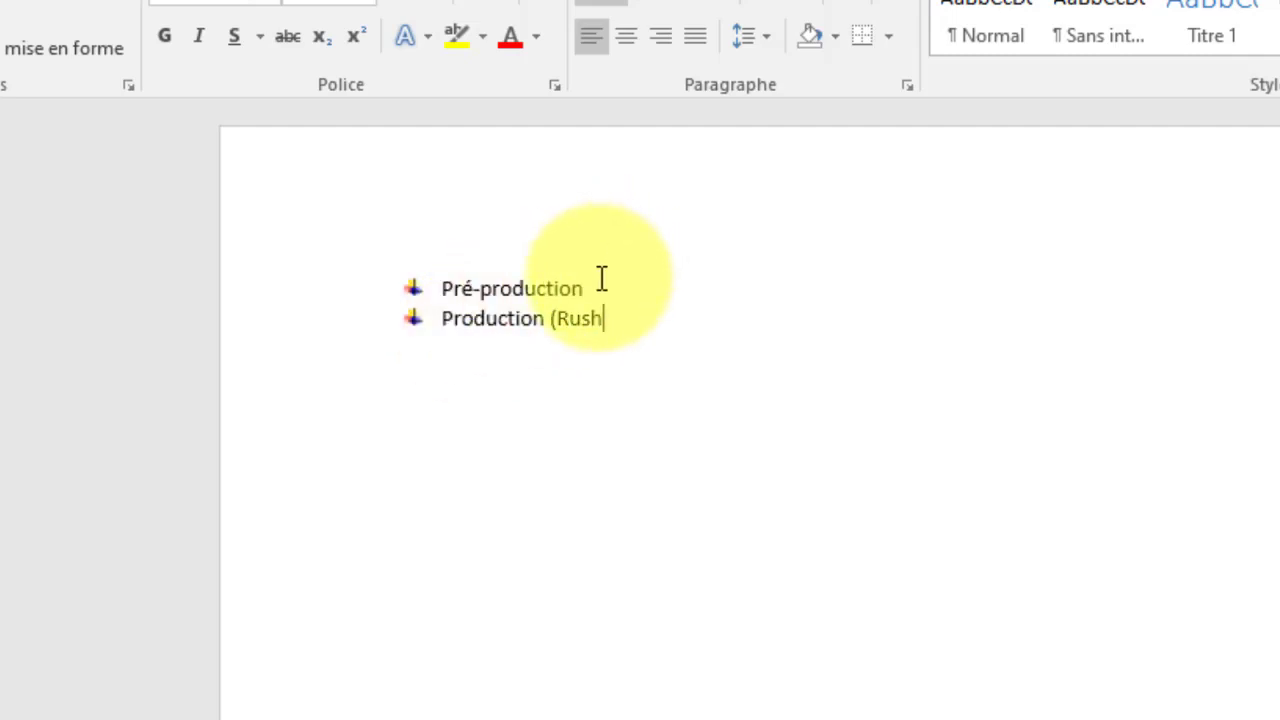
text(=)
key(BackSpace)
text())
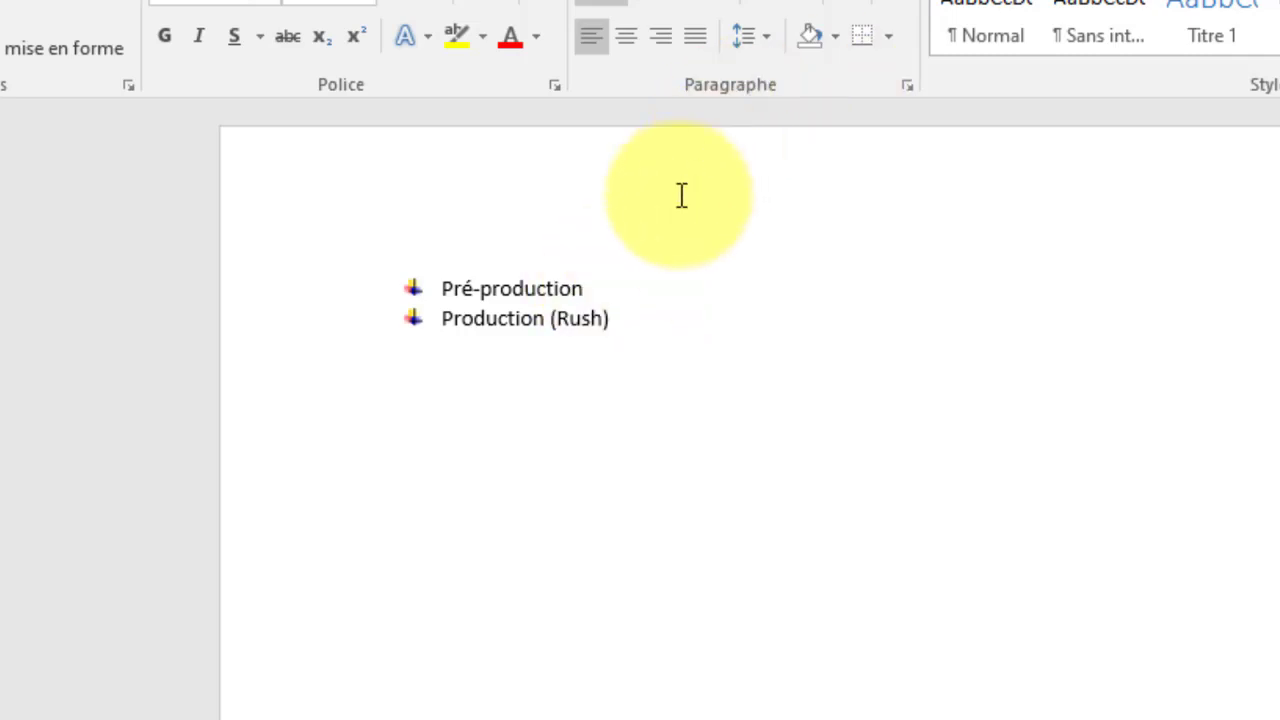
click(591, 288)
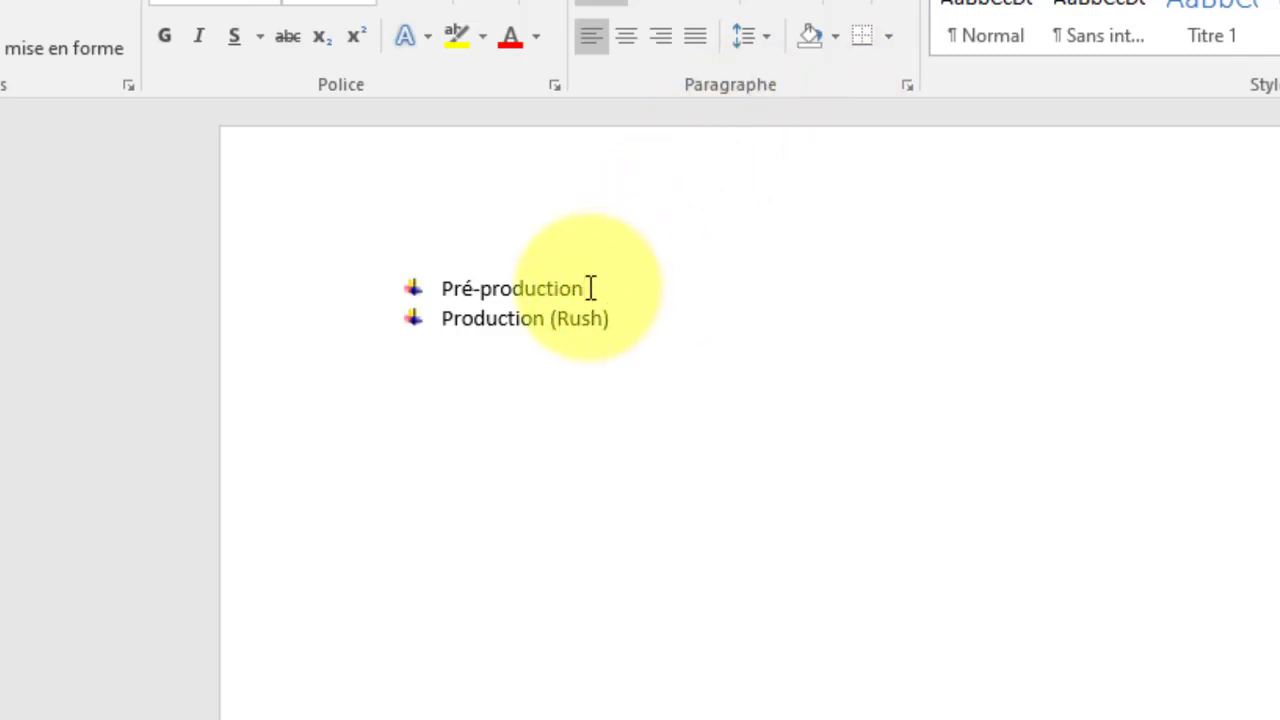
text((idées))
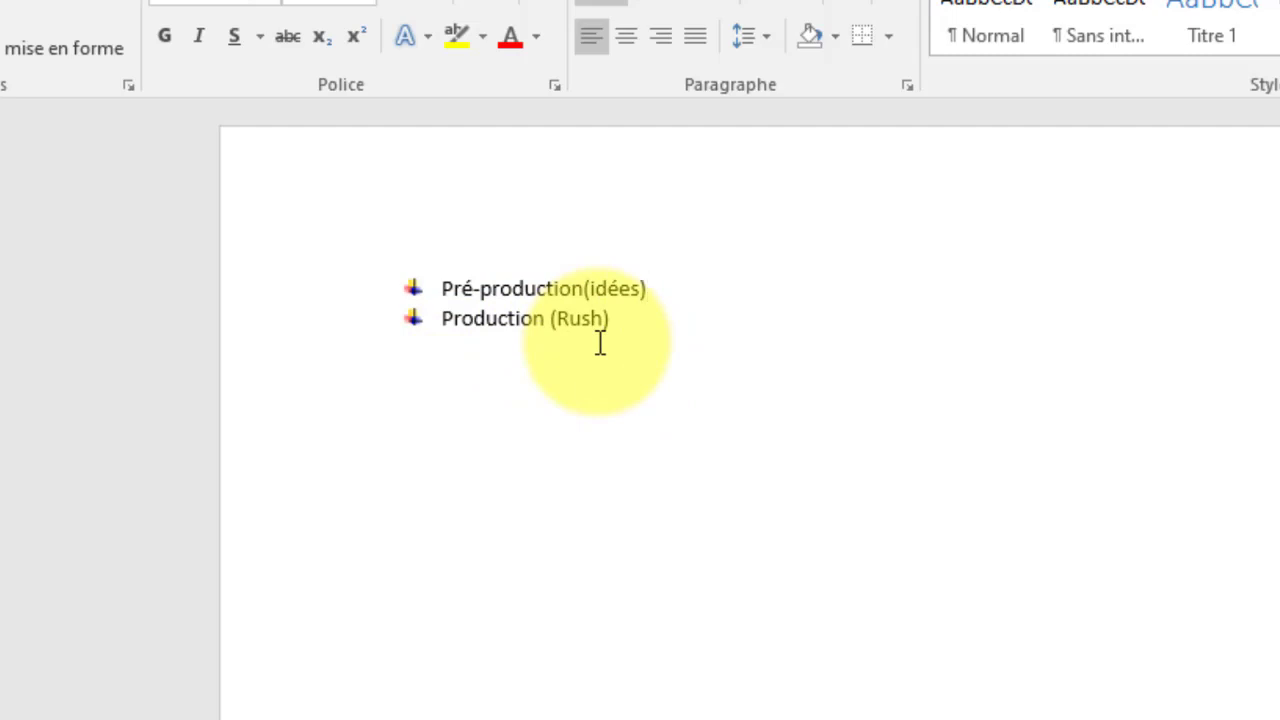
Add a third list item reading "Post production (montage)" below "Production (Rush)"
click(615, 318)
key(Return)
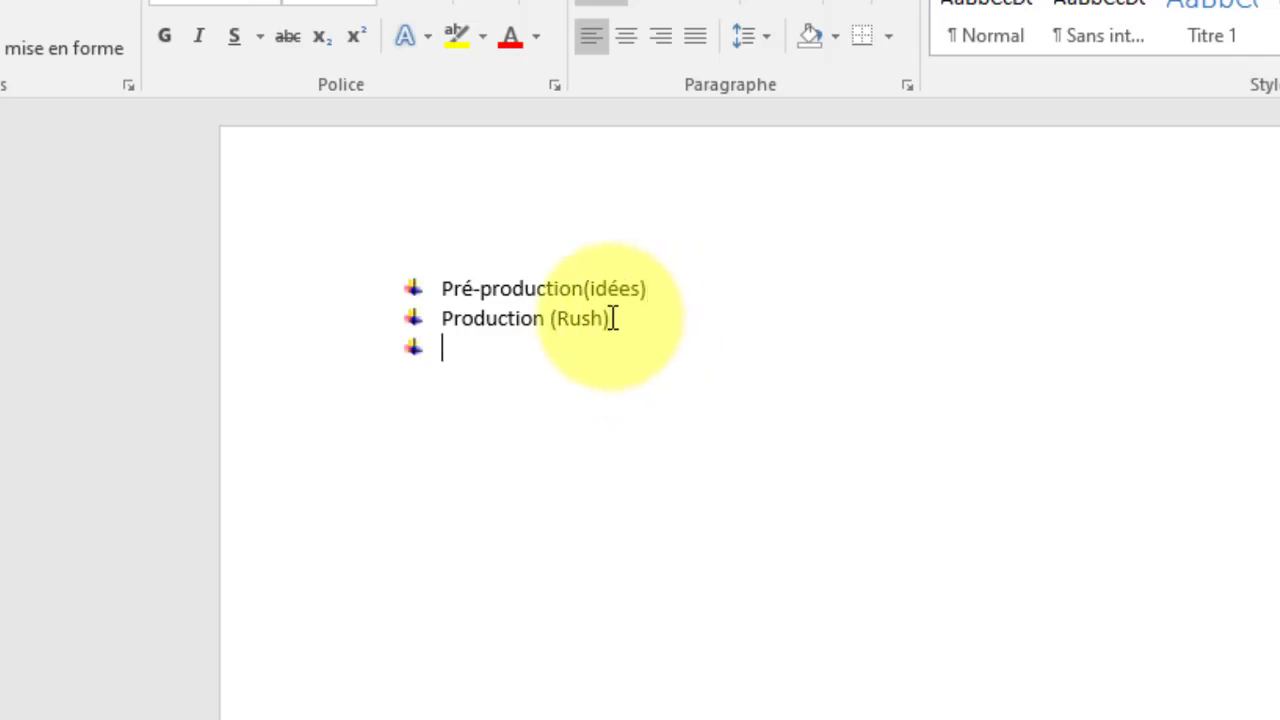
text(Post prod)
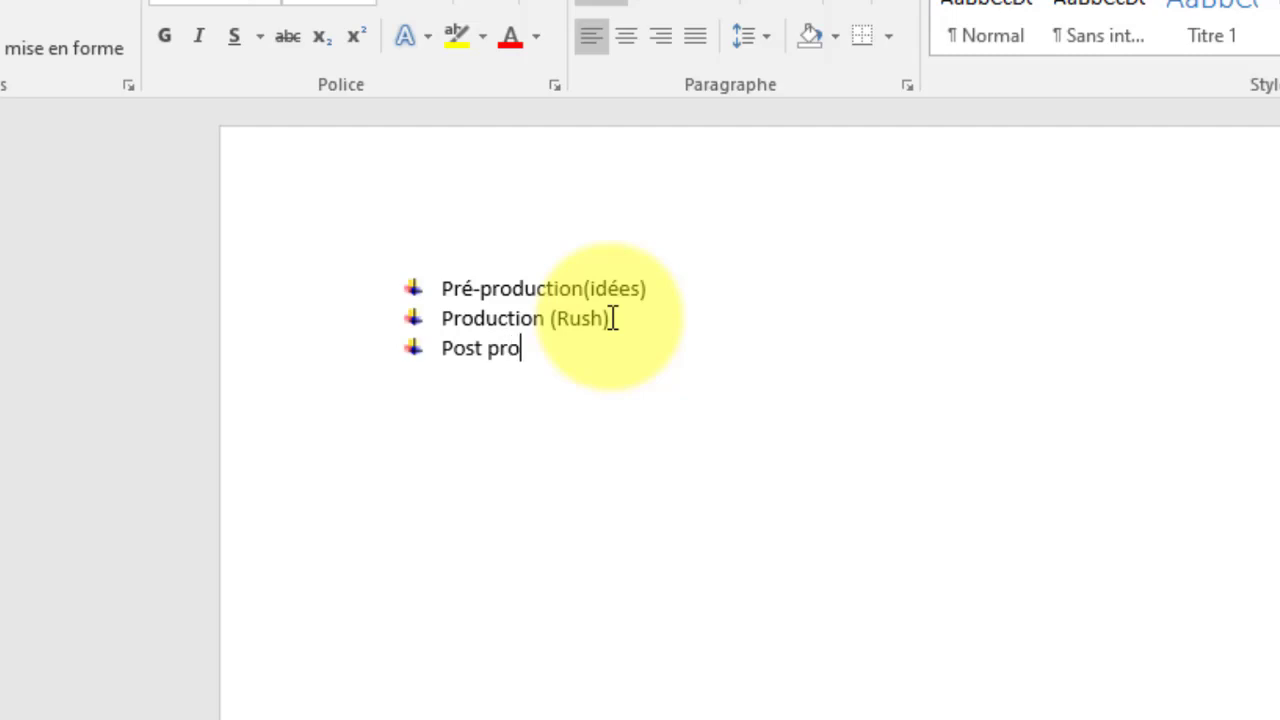
text(uction)
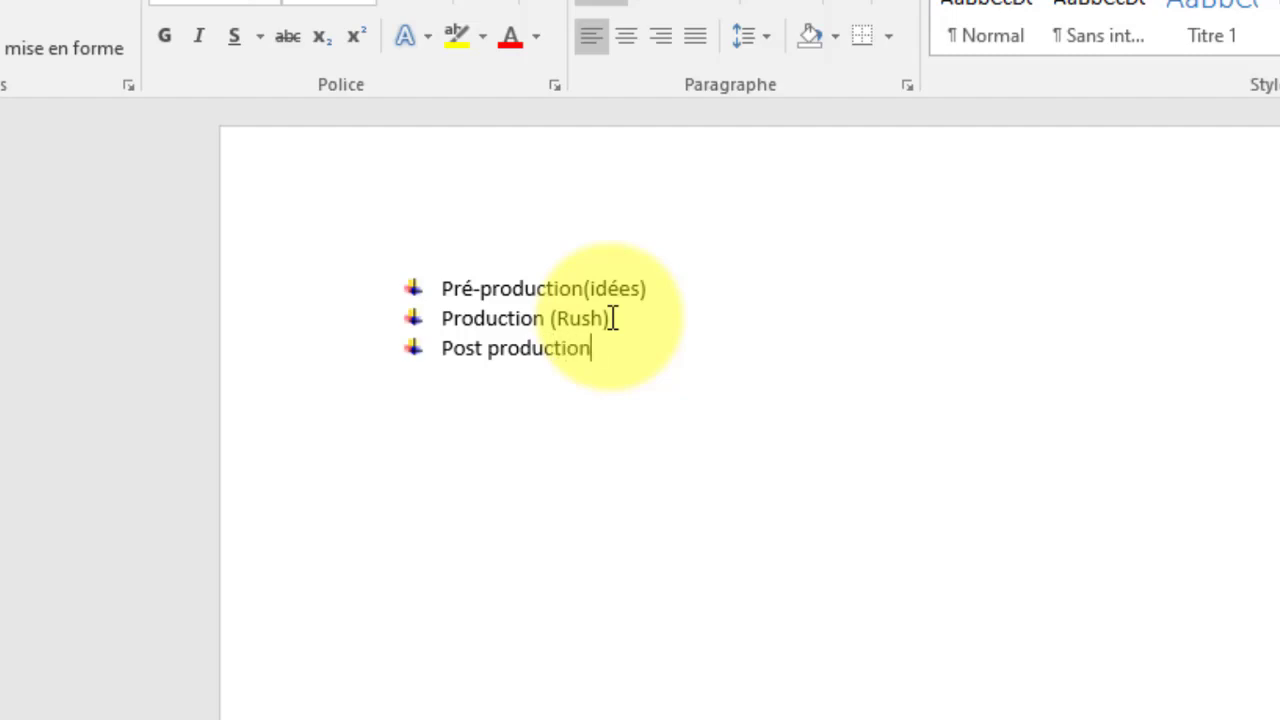
text( (montage))
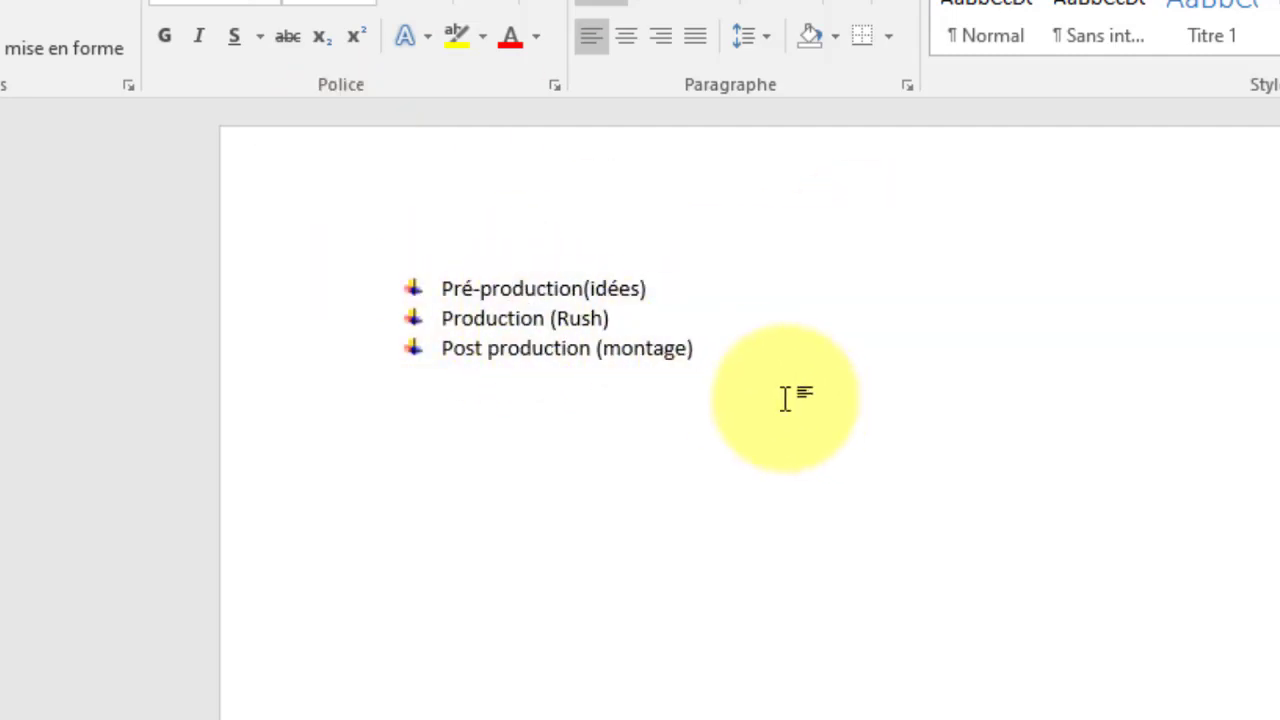
Enlarge the text of all three list items to 28 pt and deselect the list
drag(758, 375, 354, 280)
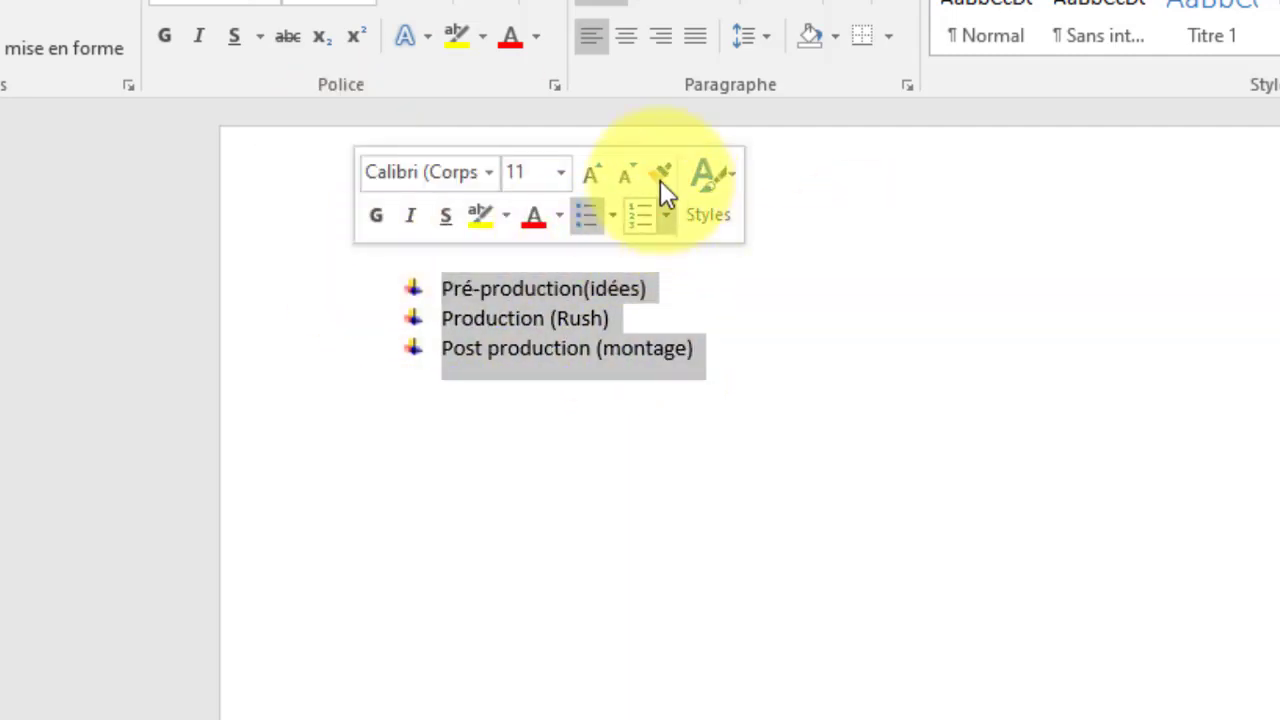
click(602, 167)
click(602, 167)
click(602, 167)
click(602, 167)
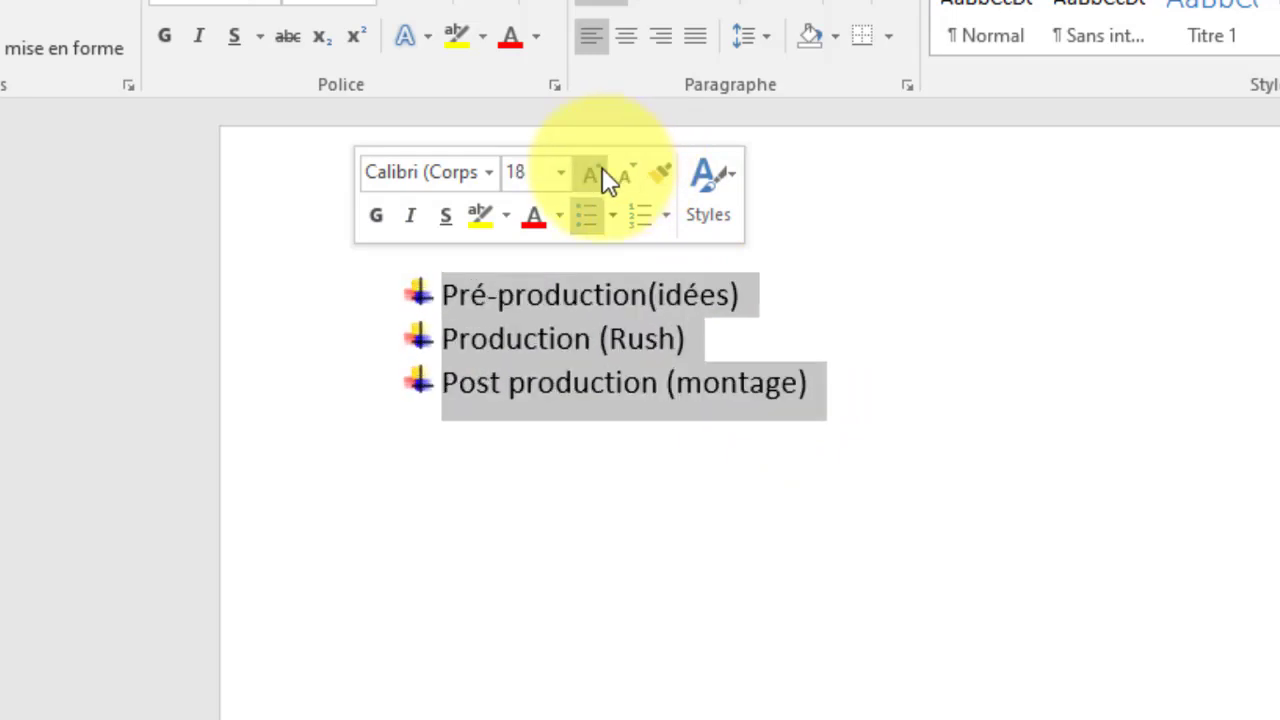
click(602, 167)
click(602, 167)
click(602, 167)
click(602, 167)
click(602, 167)
click(602, 167)
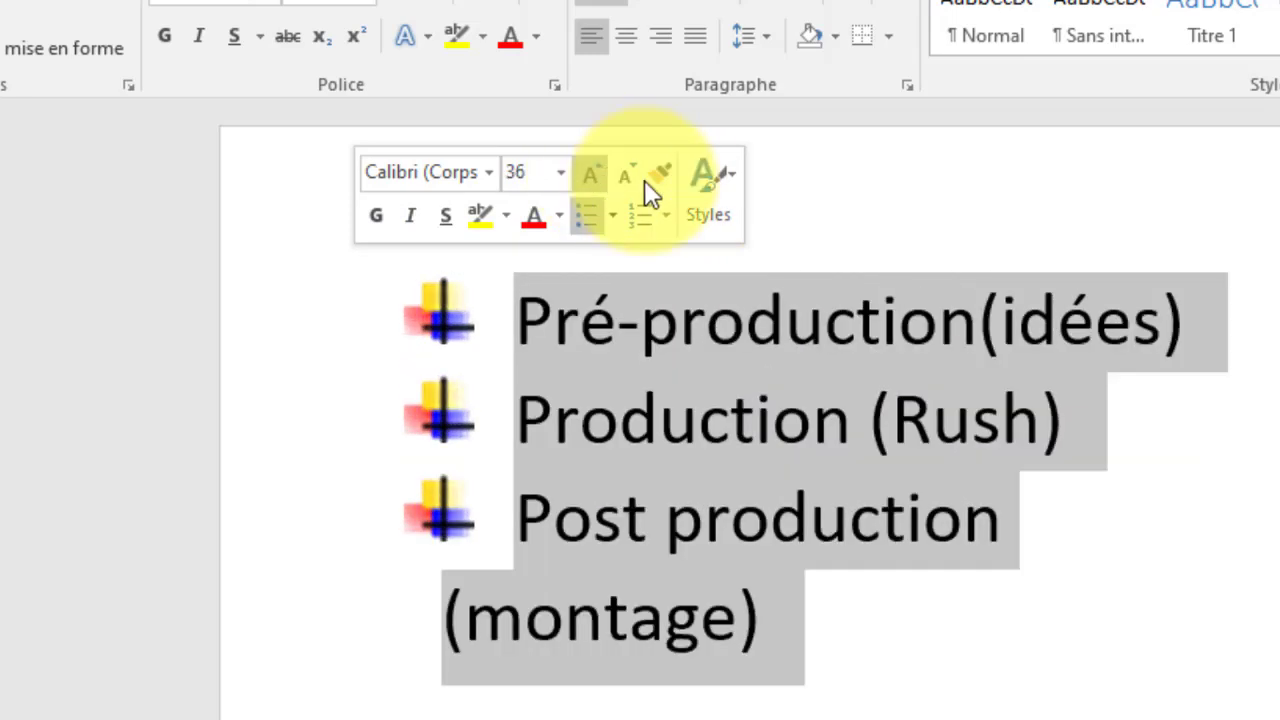
click(592, 172)
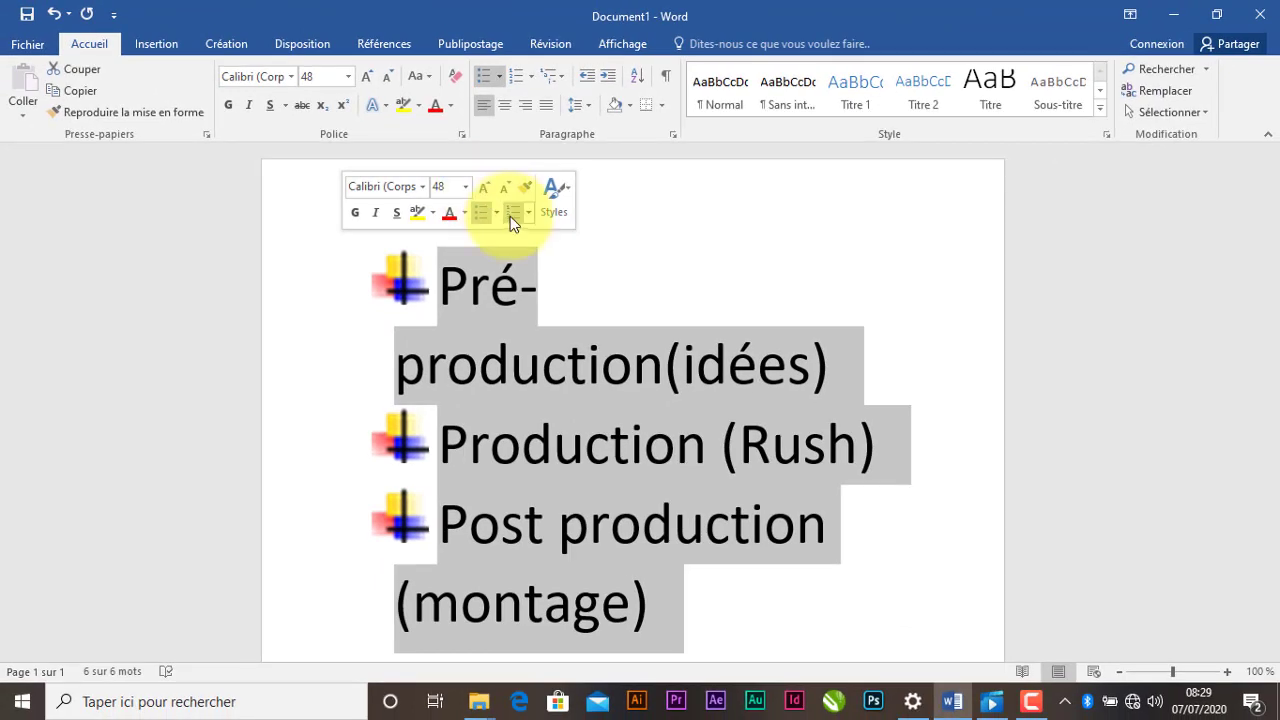
click(506, 187)
click(506, 187)
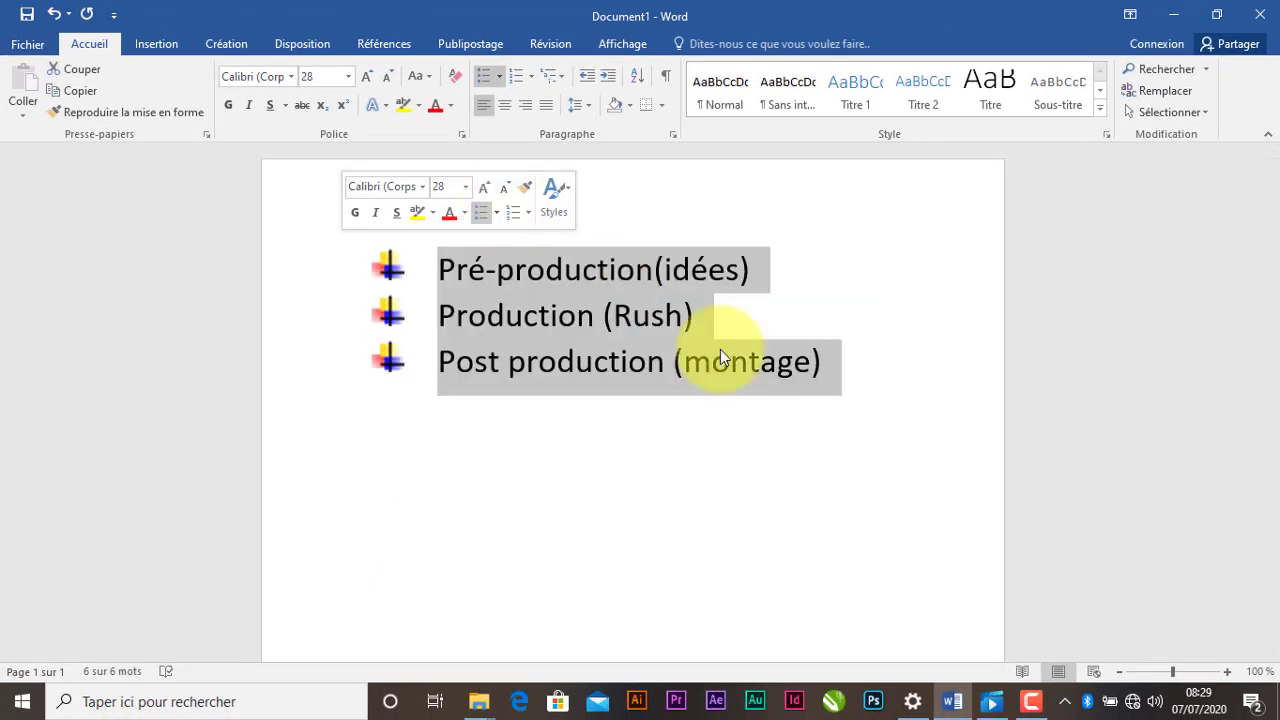
click(486, 270)
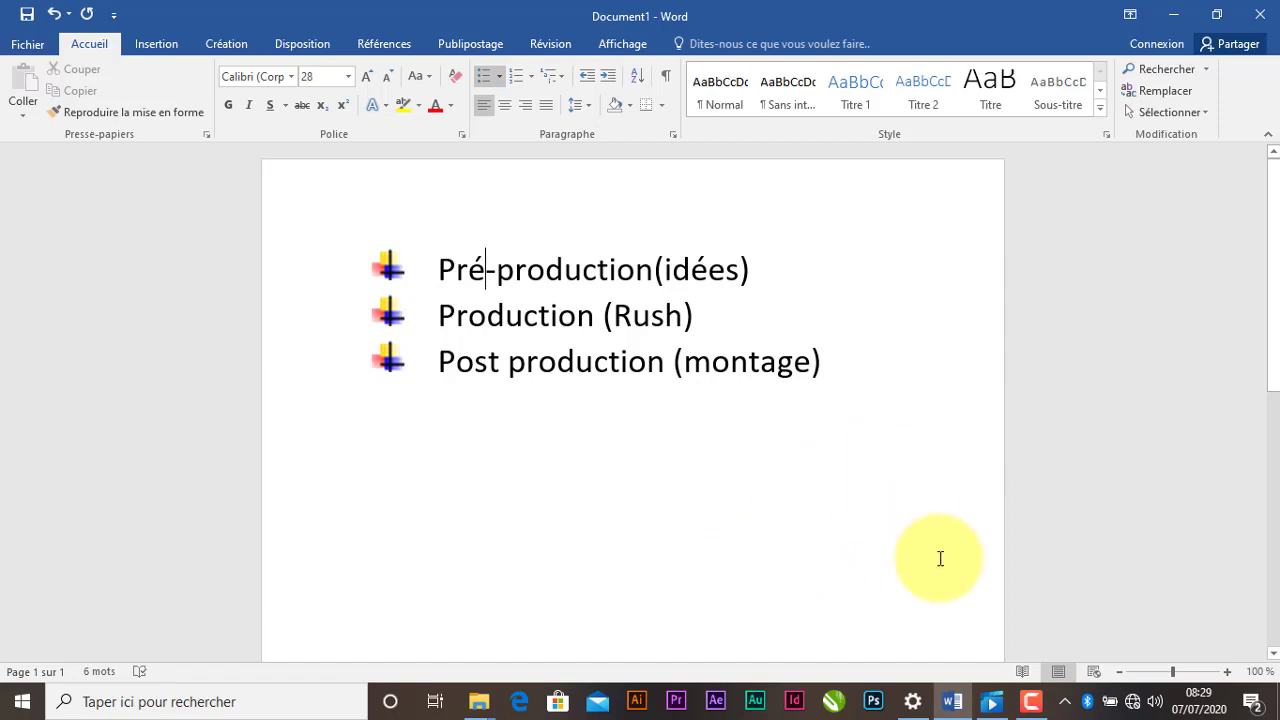
Switch to the video player to view the paused camera and recorder footage, and return to the Word document
click(992, 702)
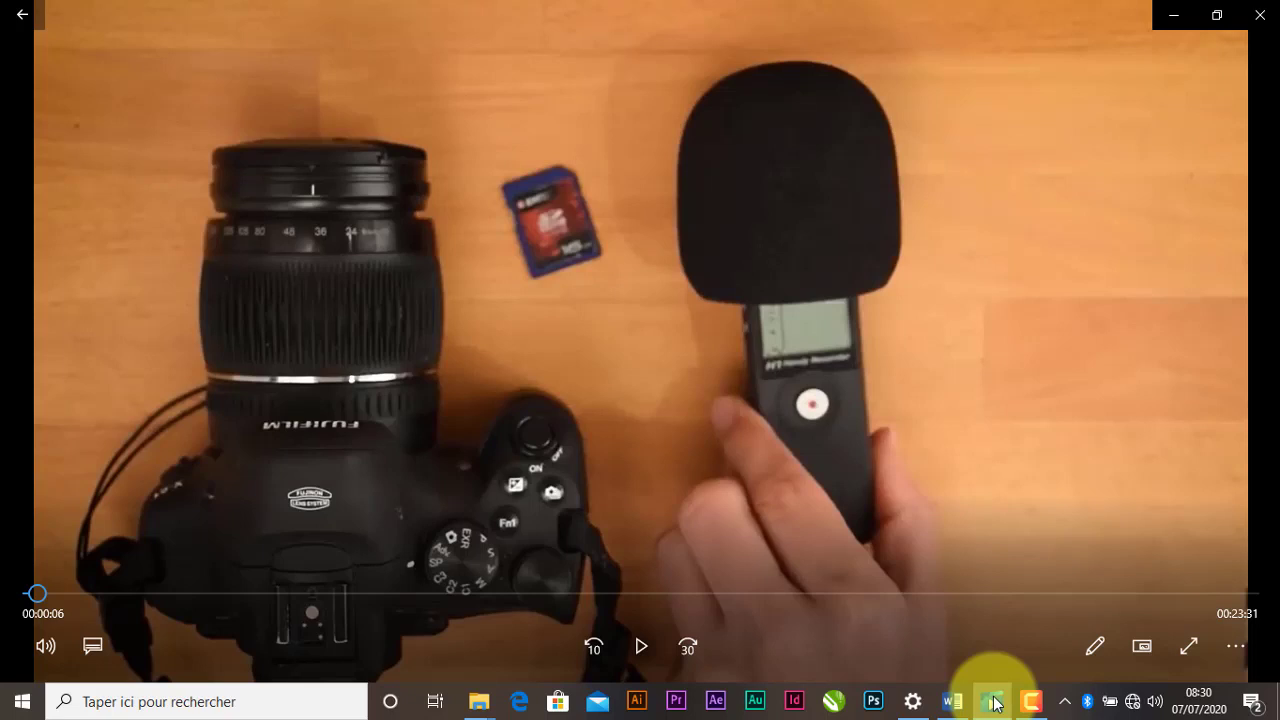
click(993, 703)
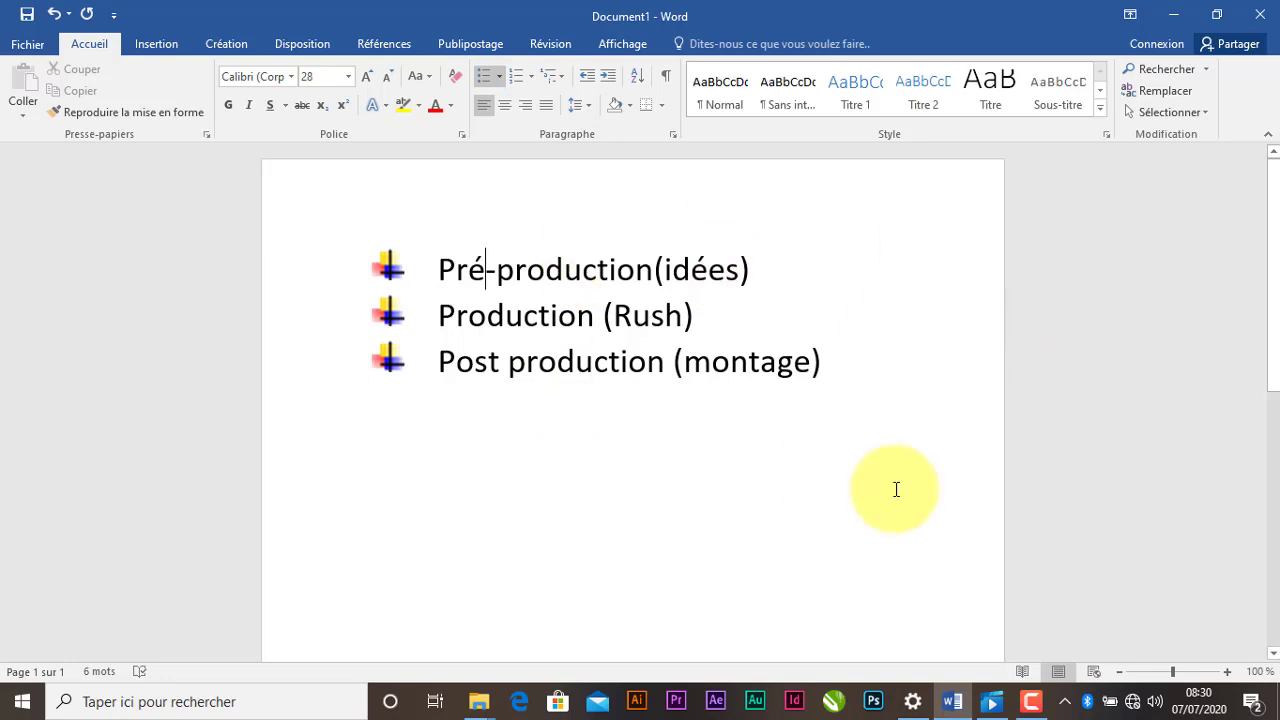
Minimize the Word document and launch Adobe Premiere Pro
click(1178, 18)
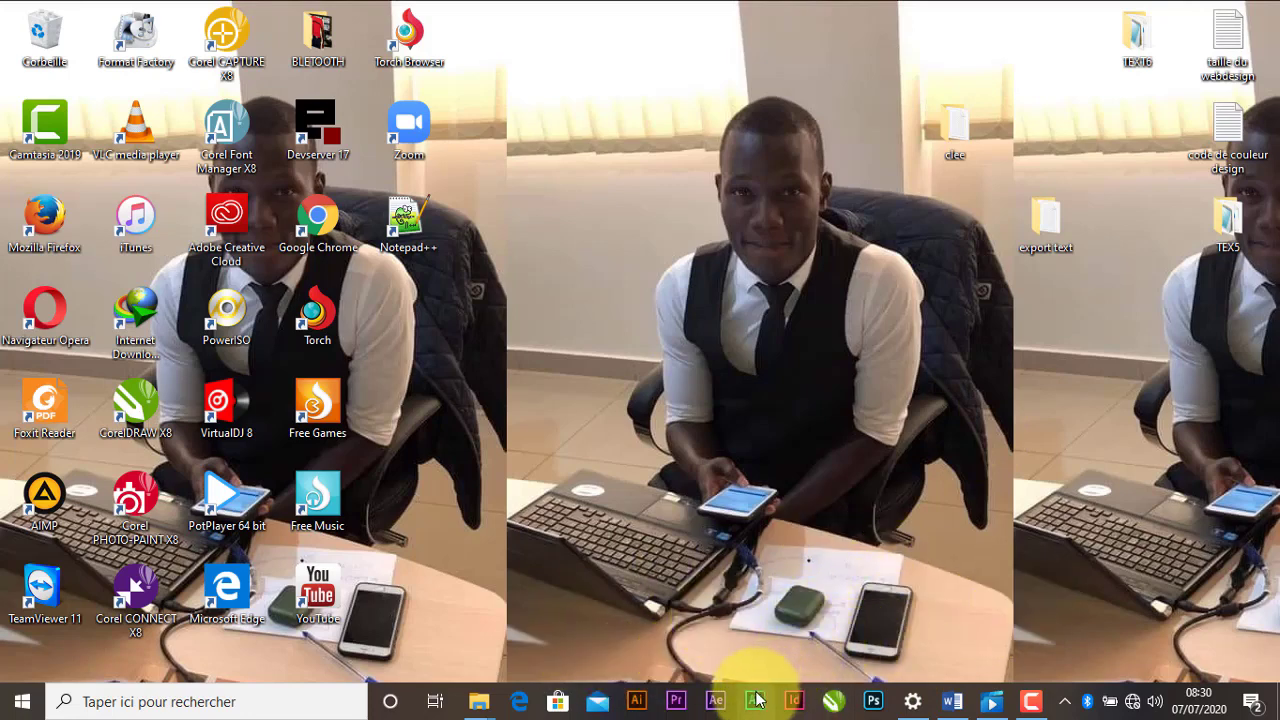
click(676, 706)
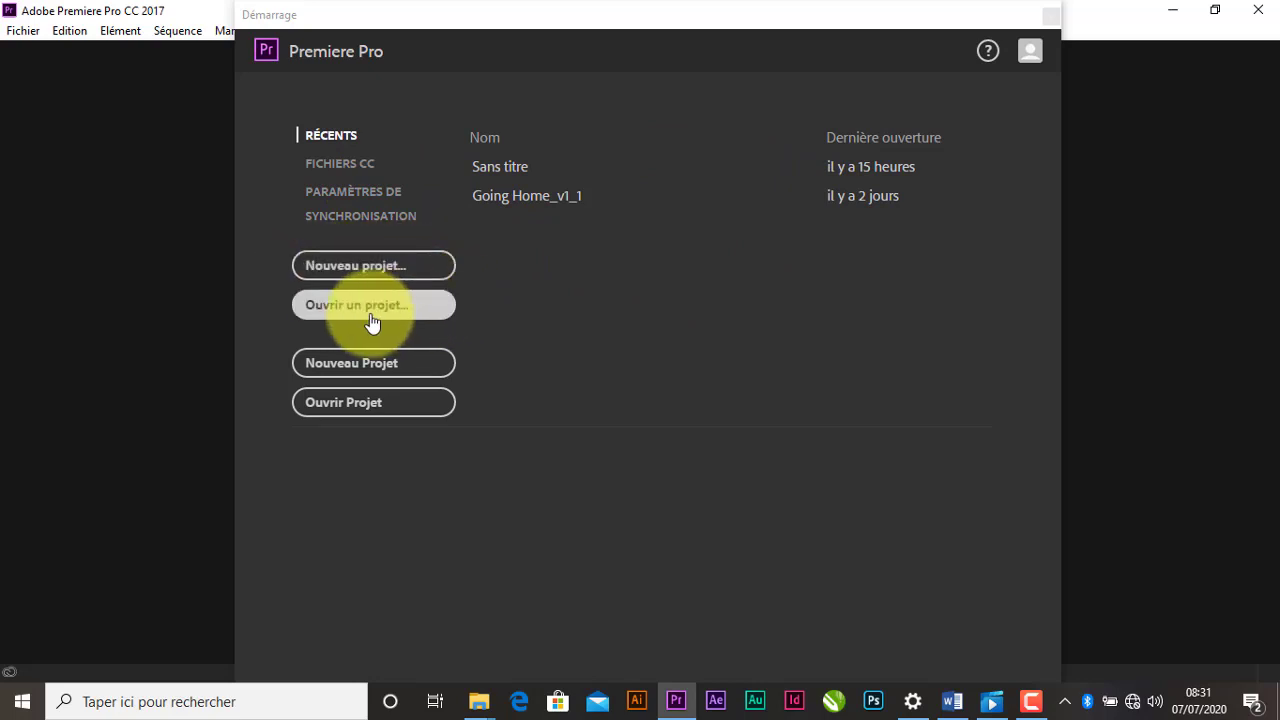
Create the project "Sans titre" with Echantillons audio display and DV capture format, replacing the existing project, and switch to the Assemblage workspace
click(388, 270)
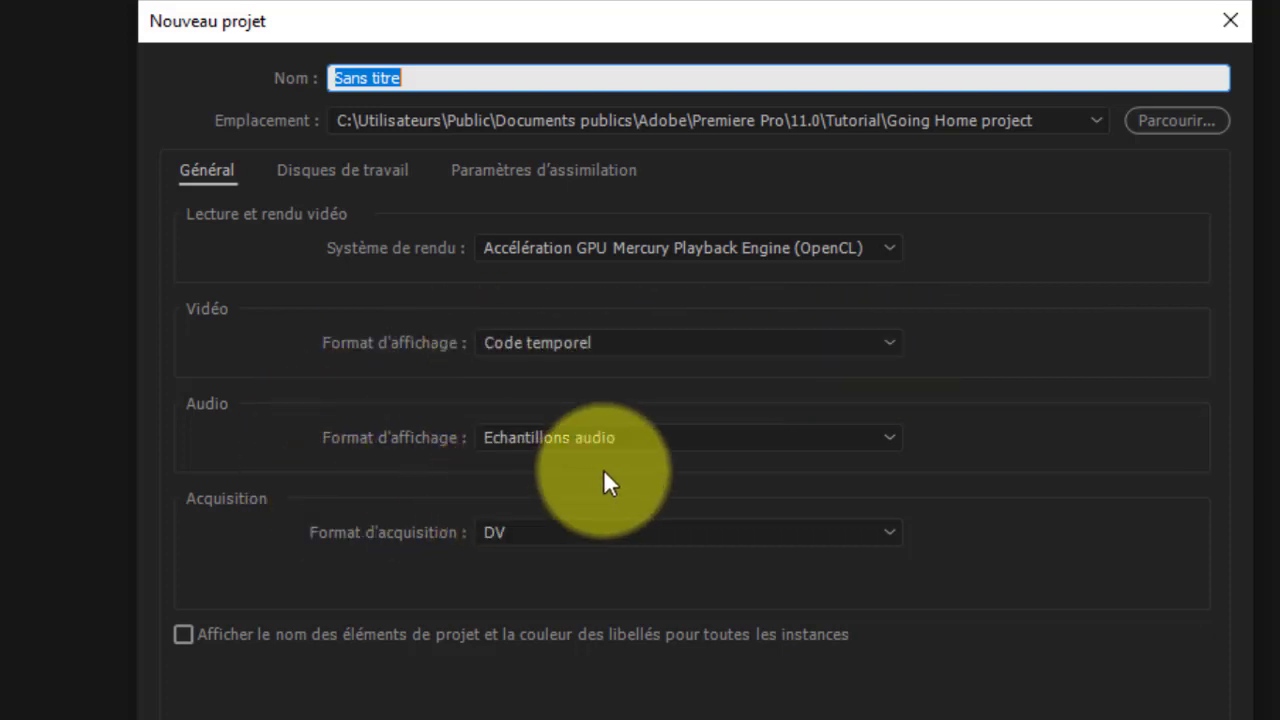
click(886, 450)
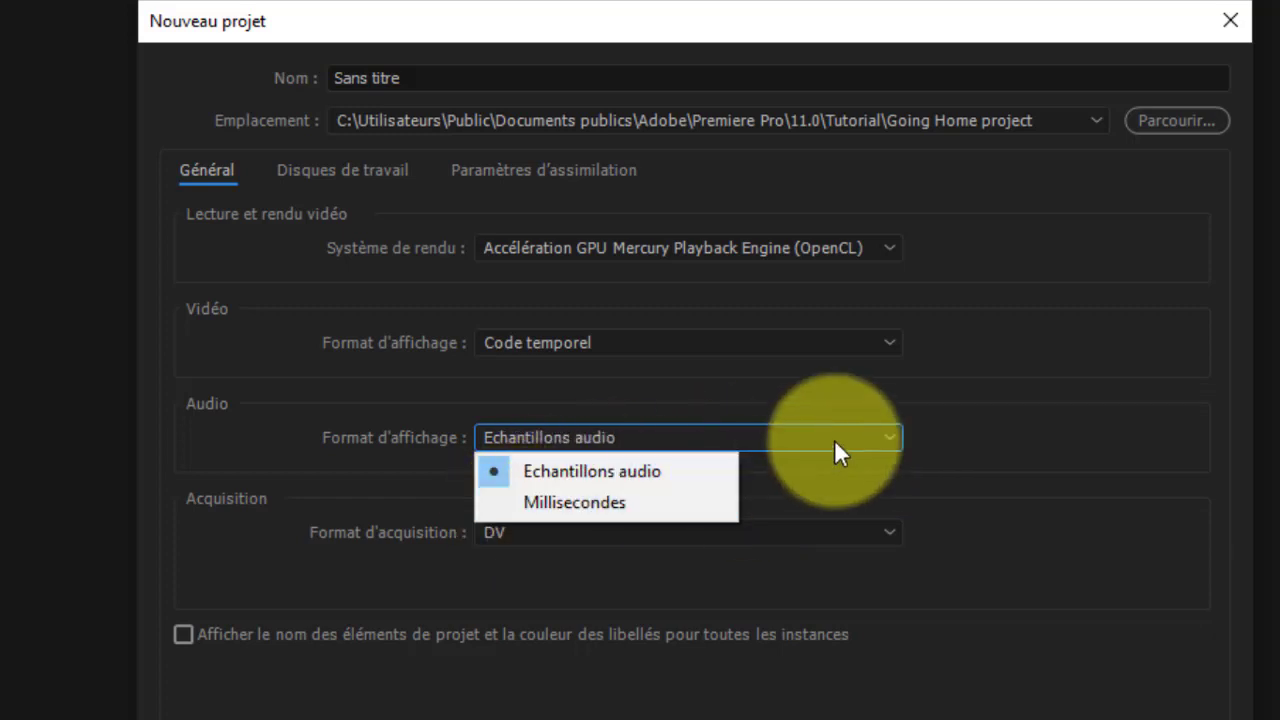
click(893, 435)
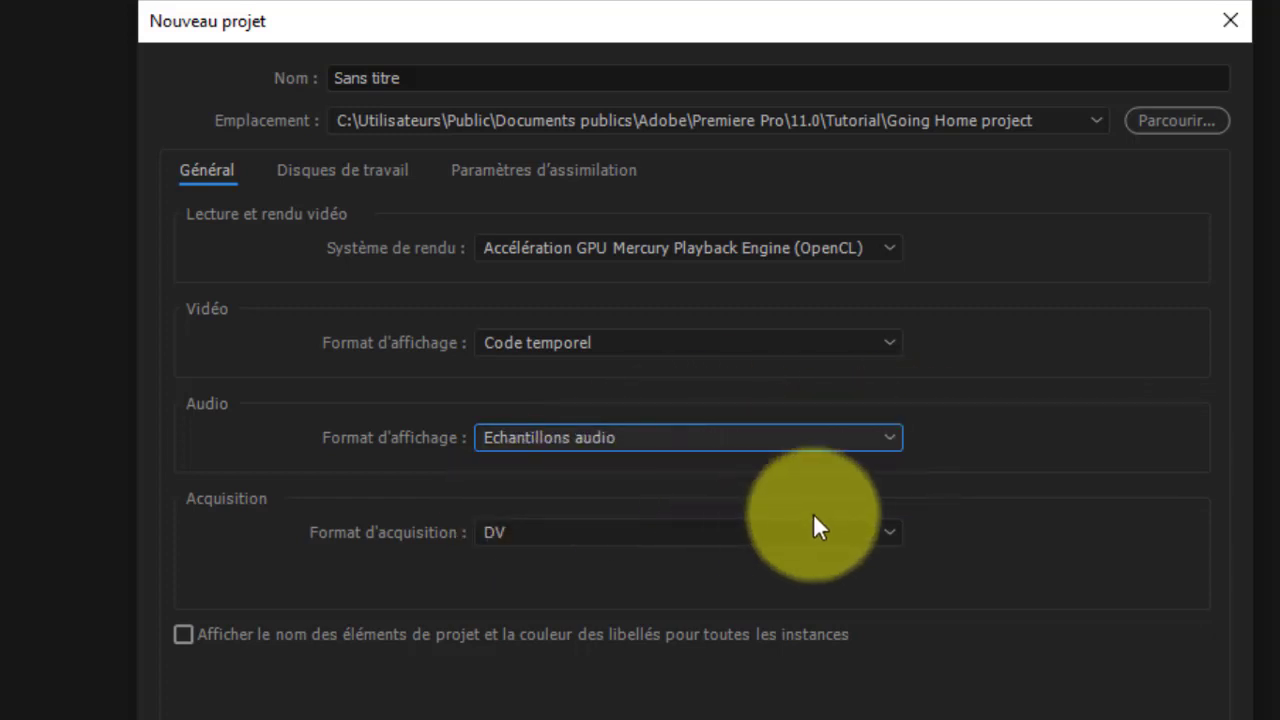
click(893, 533)
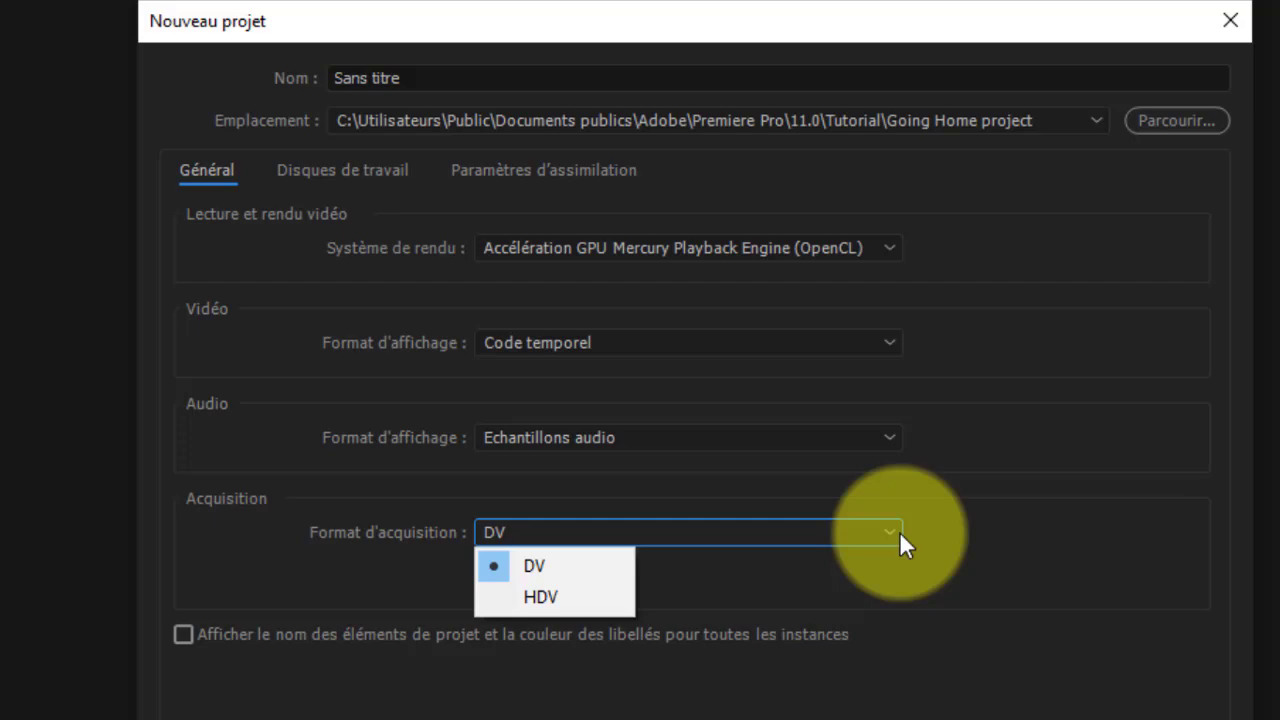
click(899, 533)
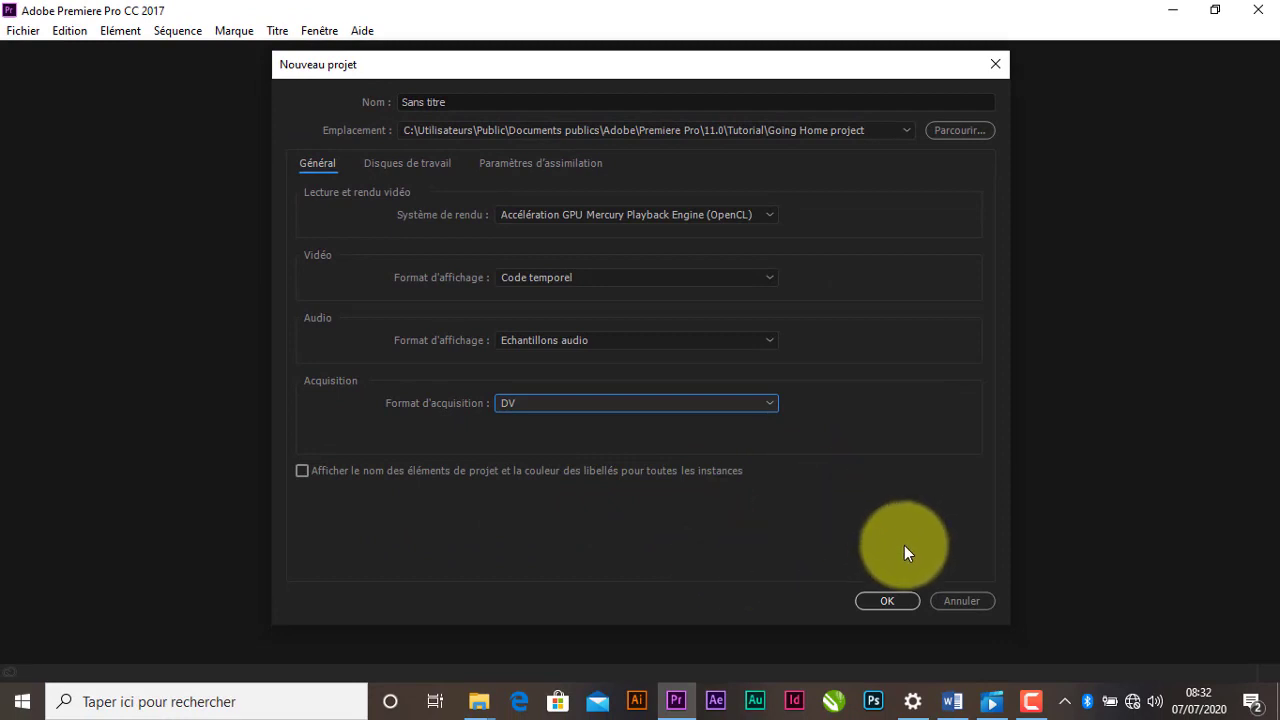
click(886, 601)
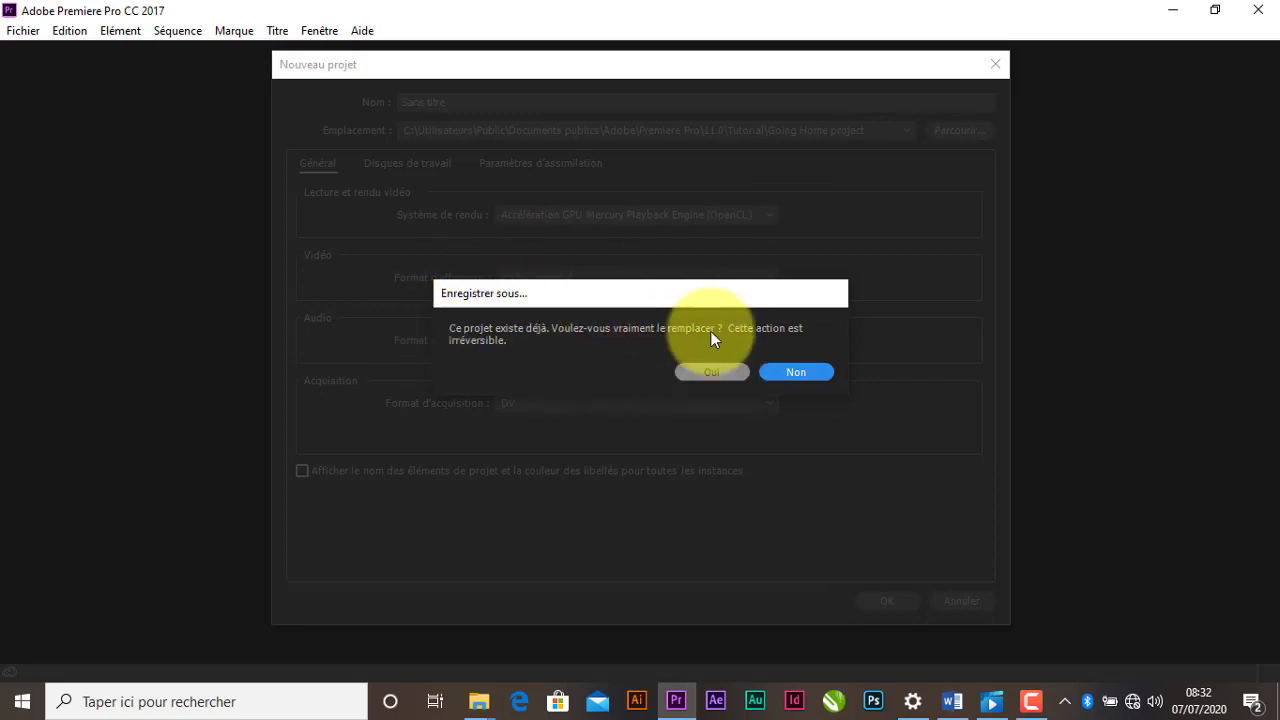
click(697, 373)
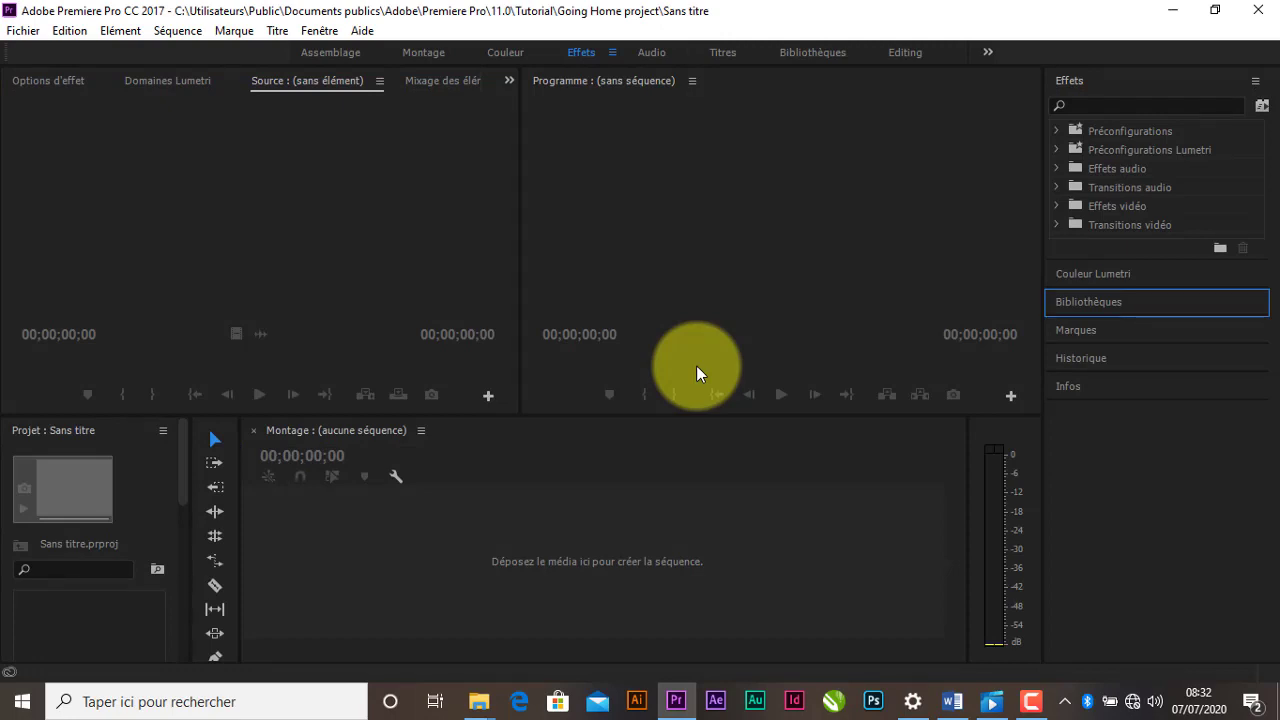
click(320, 52)
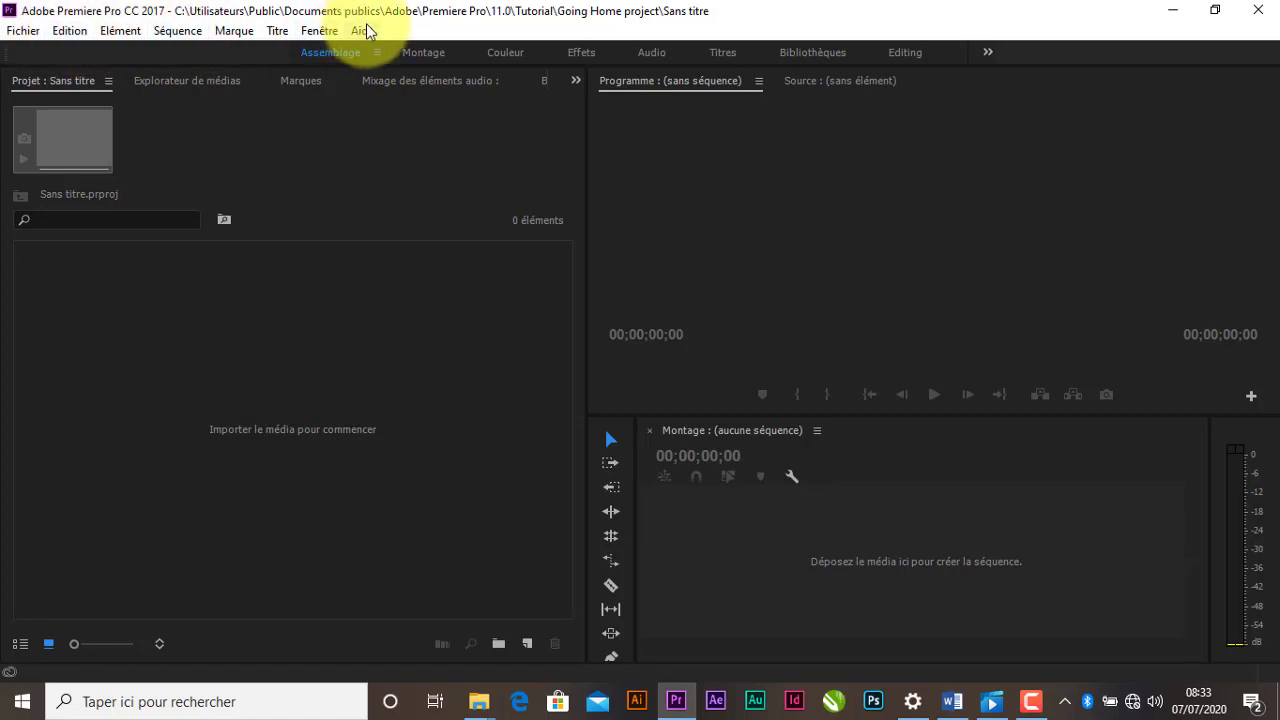
Review the available file, editing, clip, sequence, marker, title, window and help commands without running any of them
click(24, 31)
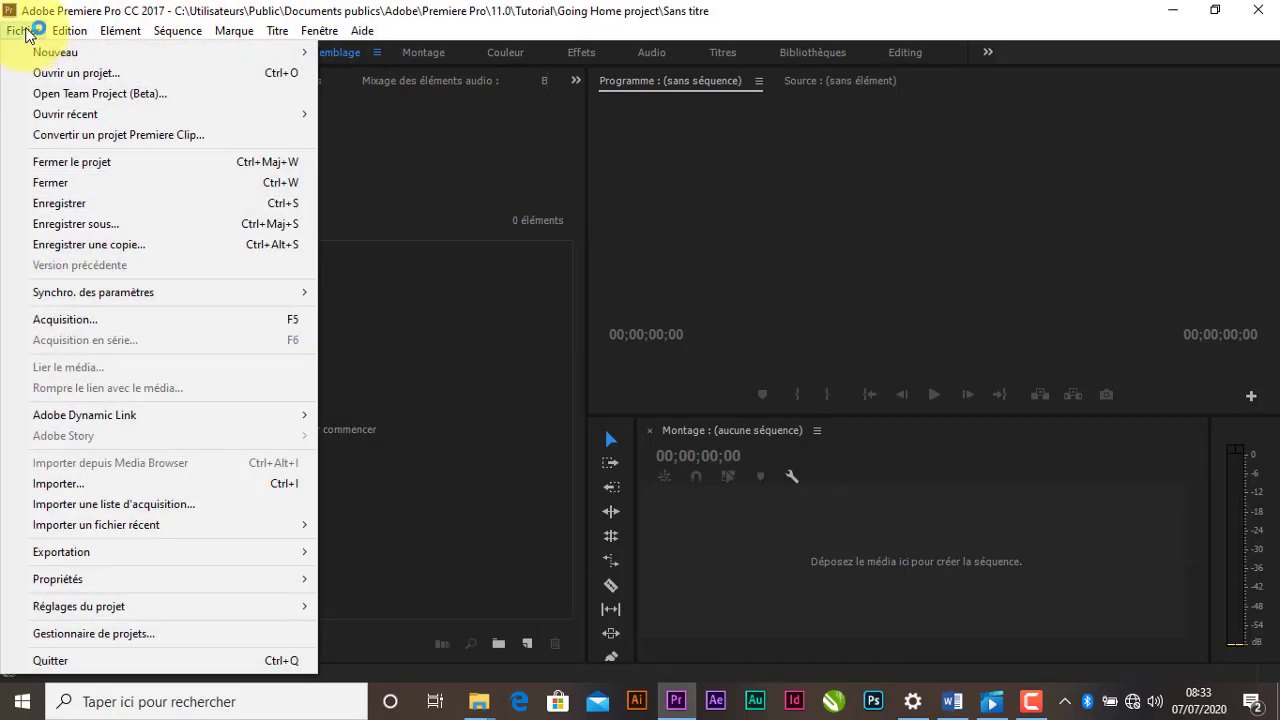
mouse_move(60, 56)
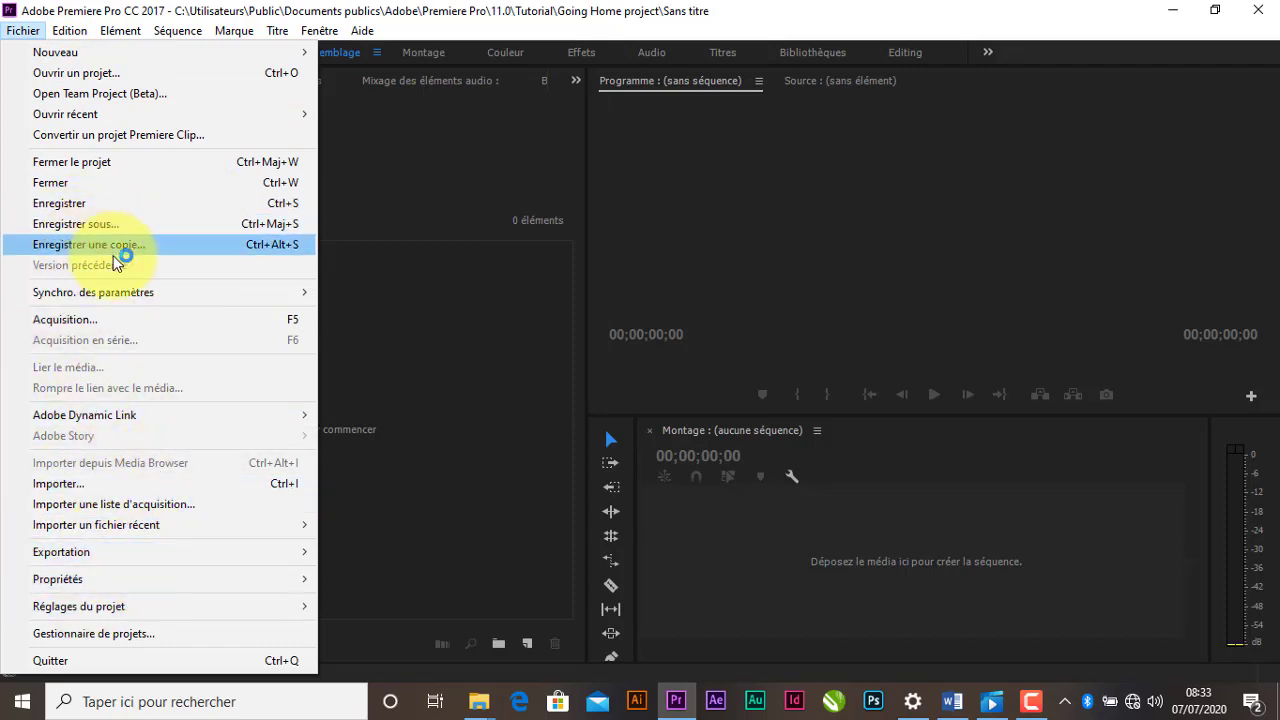
mouse_move(120, 30)
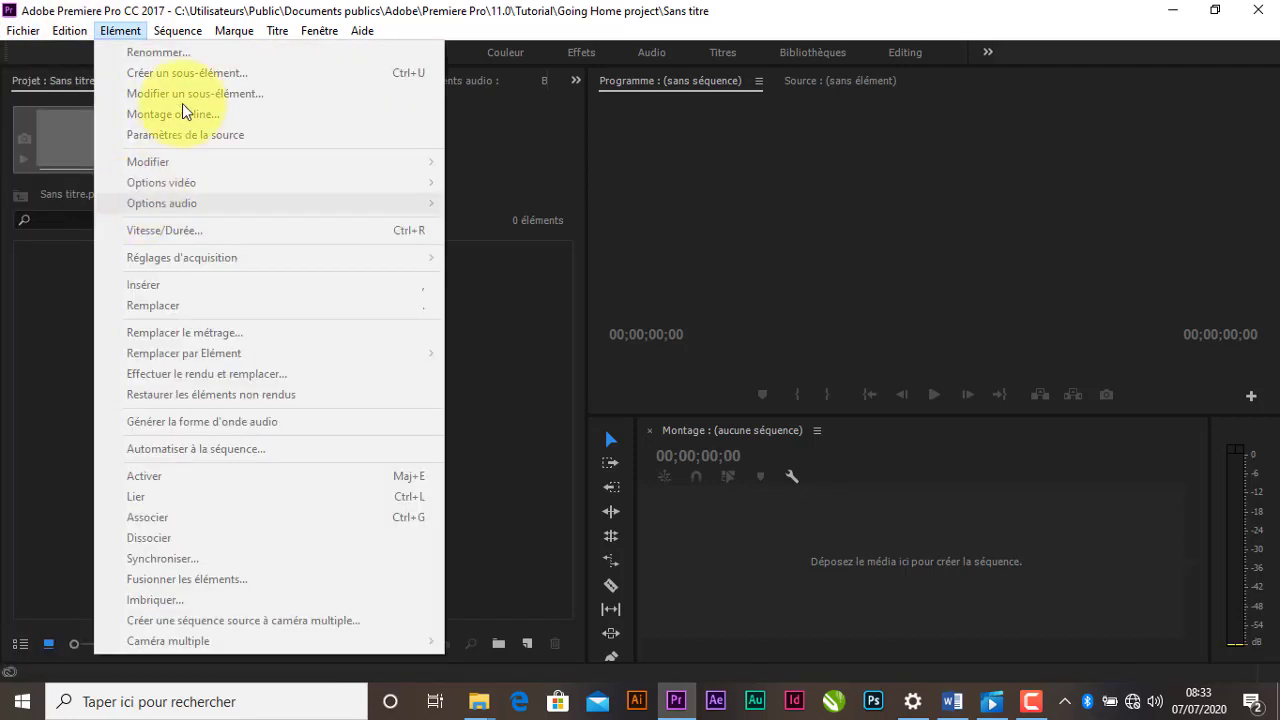
mouse_move(77, 31)
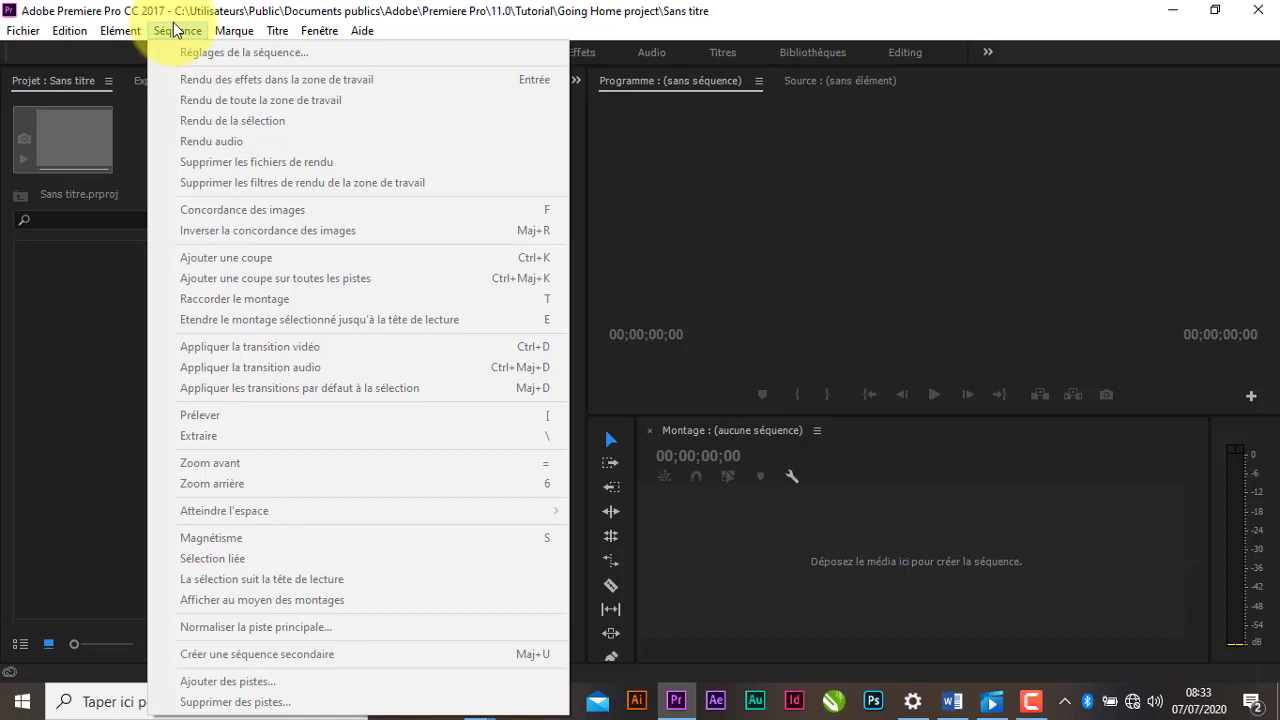
mouse_move(220, 40)
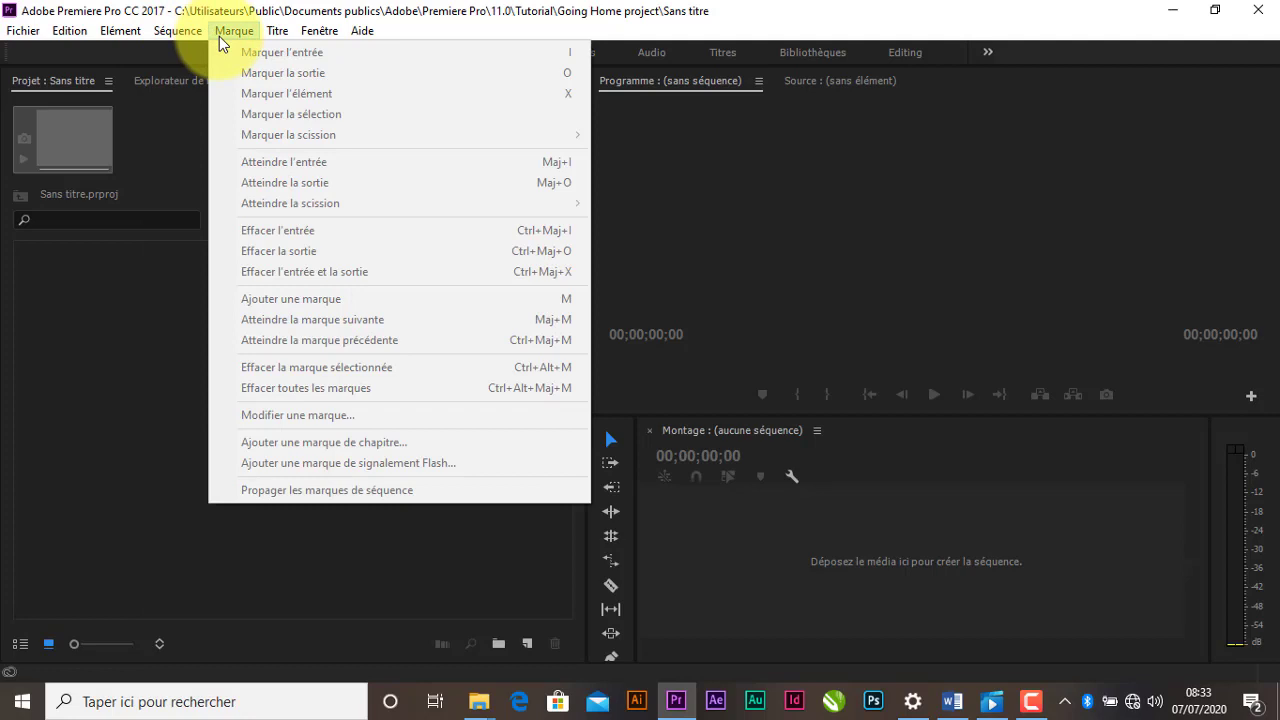
mouse_move(279, 40)
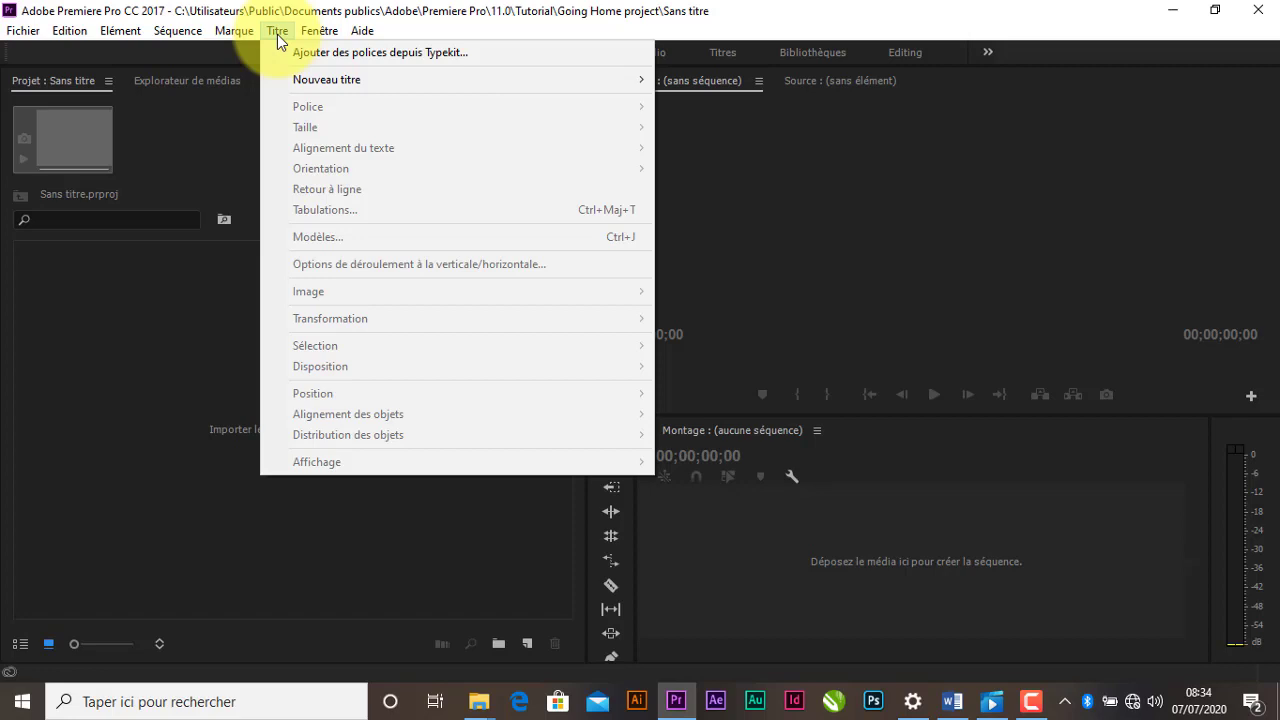
mouse_move(325, 36)
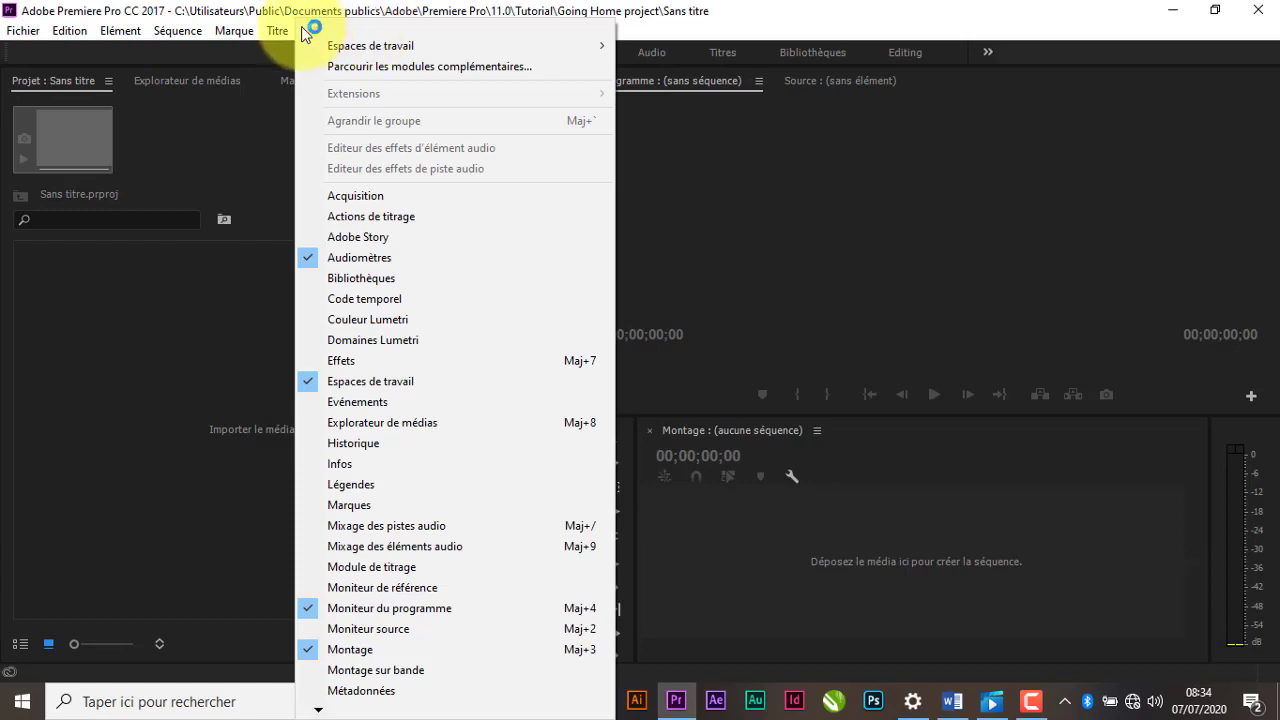
click(305, 31)
click(362, 31)
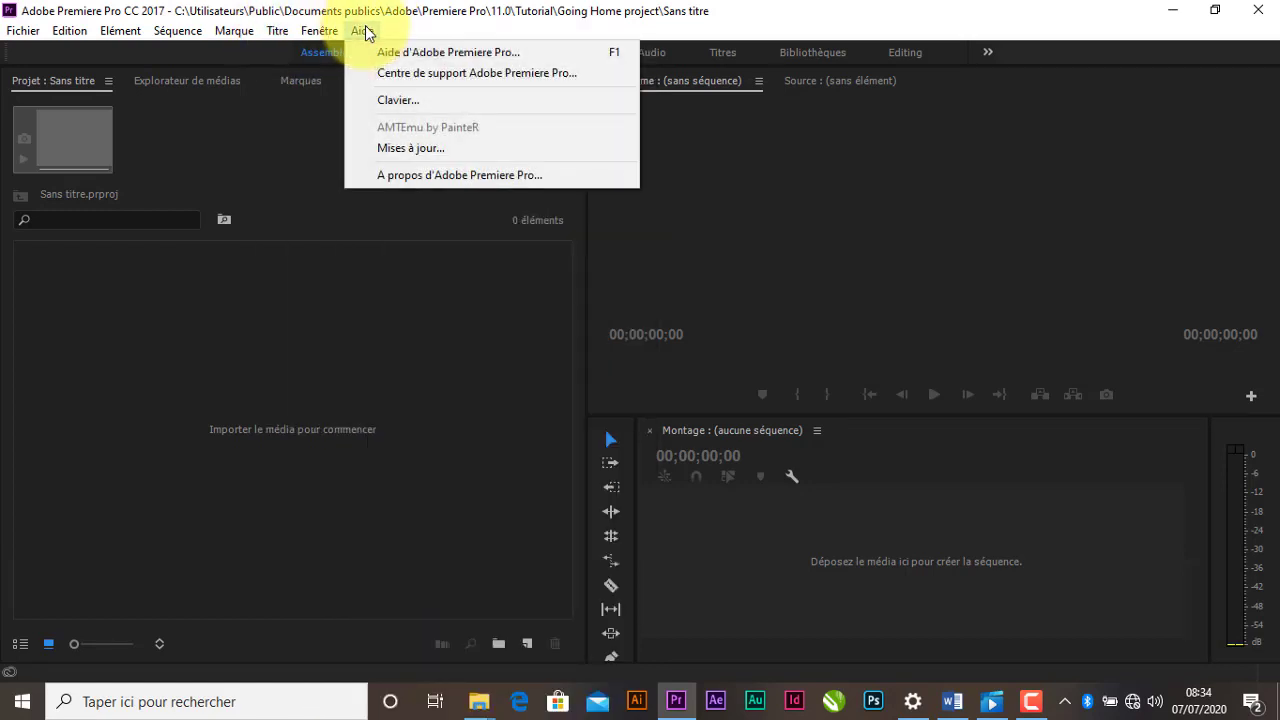
click(361, 31)
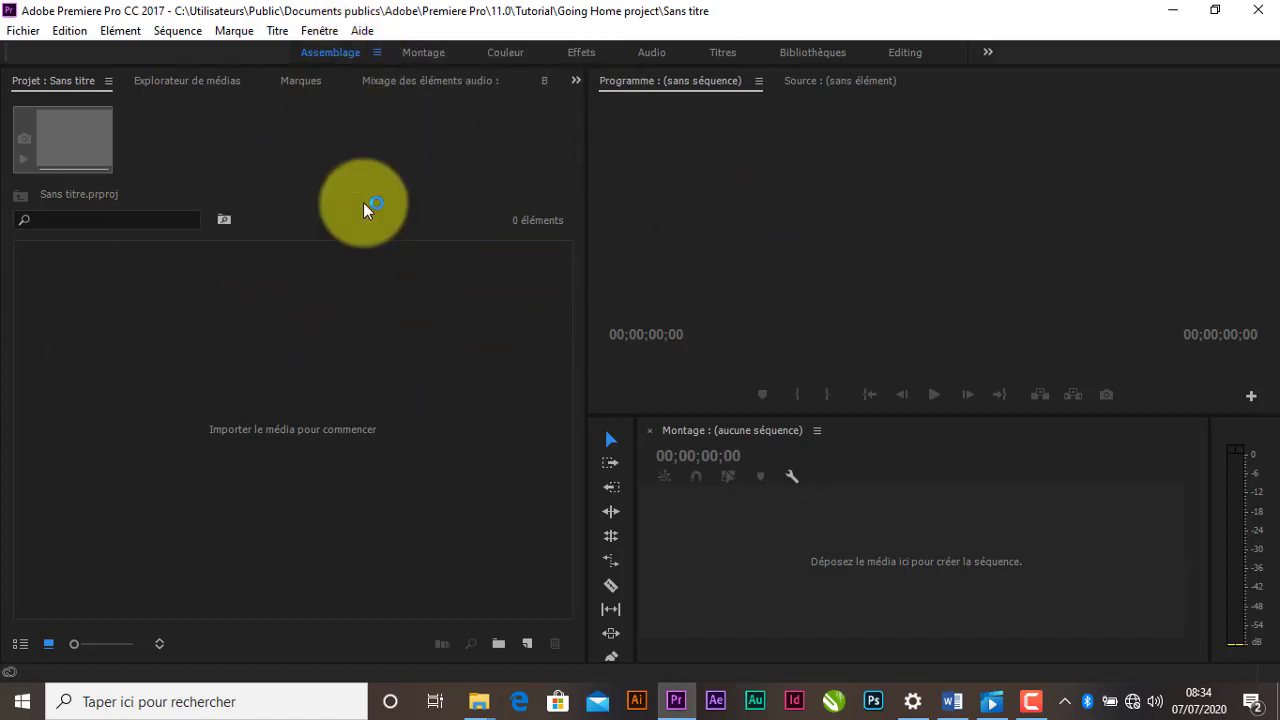
View the Montage, Couleur, Effets and Audio workspace layouts one after another
click(424, 52)
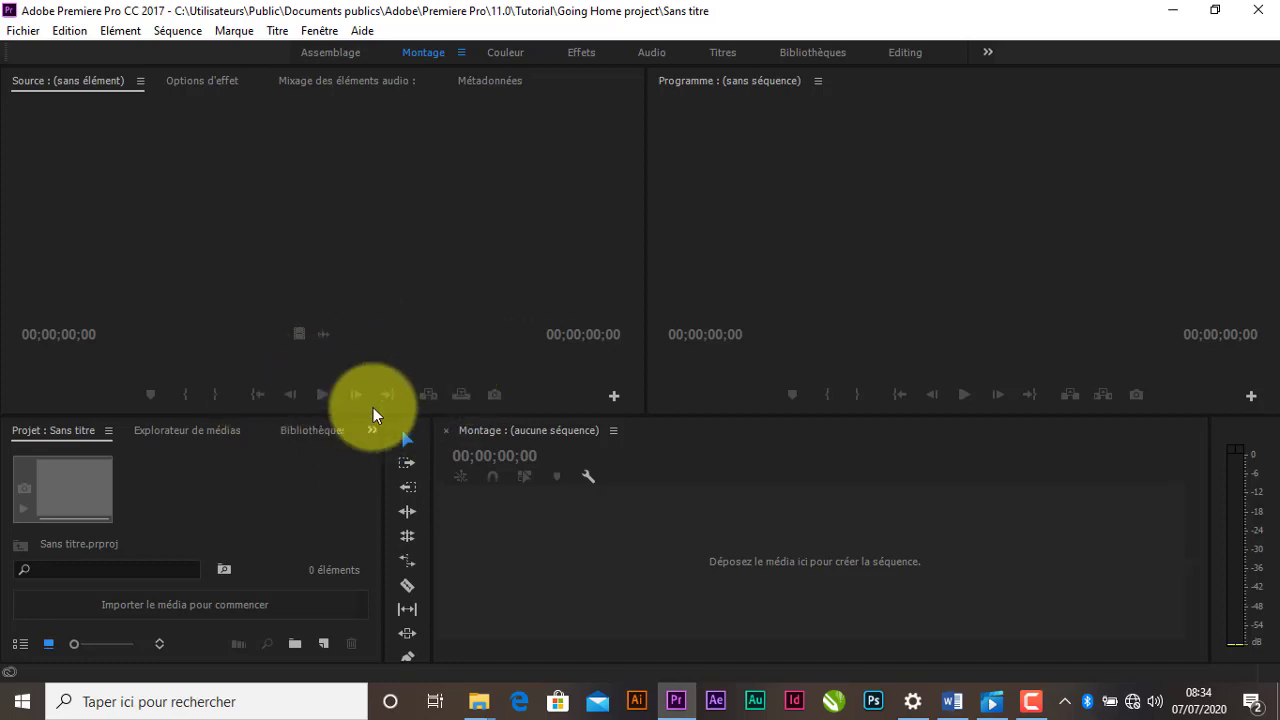
click(509, 60)
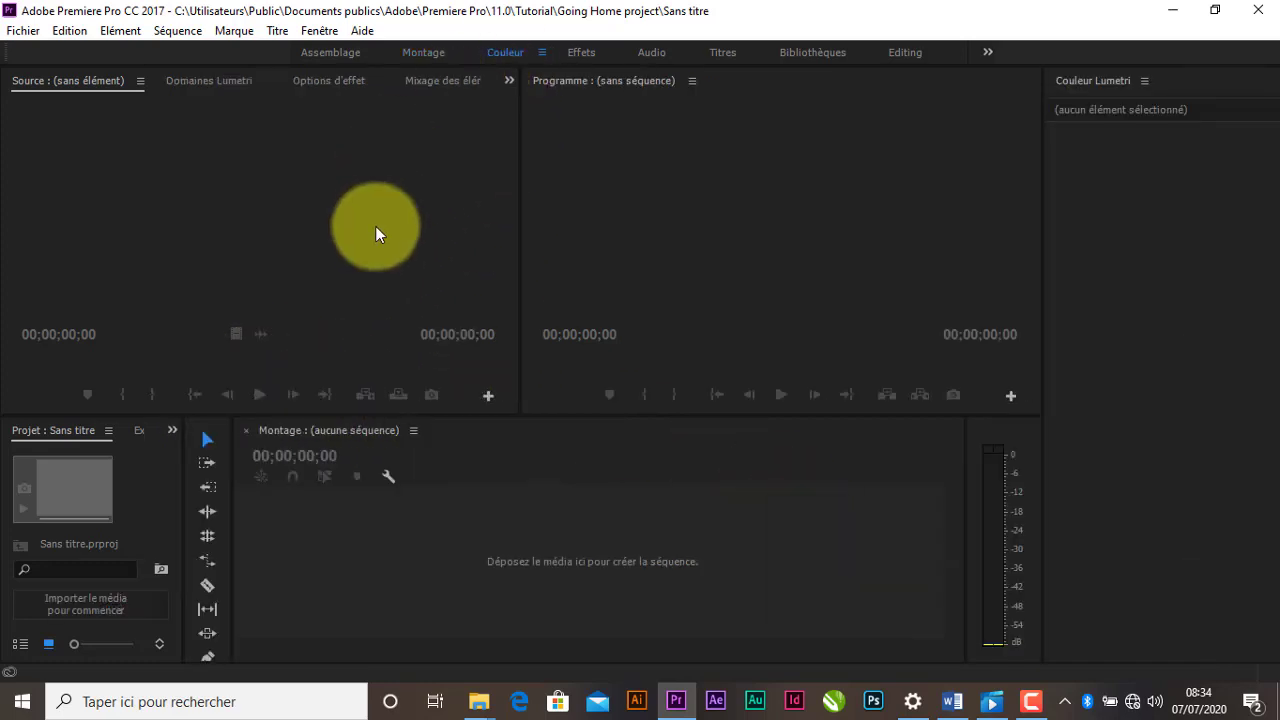
click(575, 52)
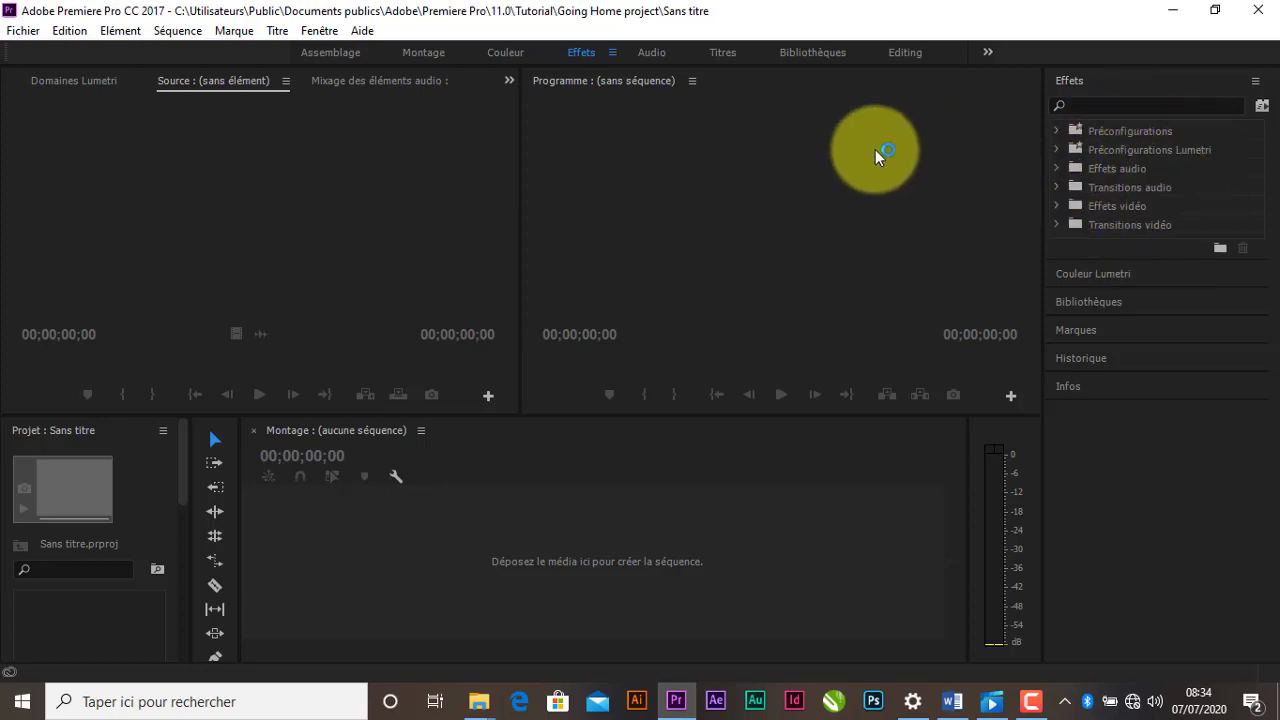
click(657, 56)
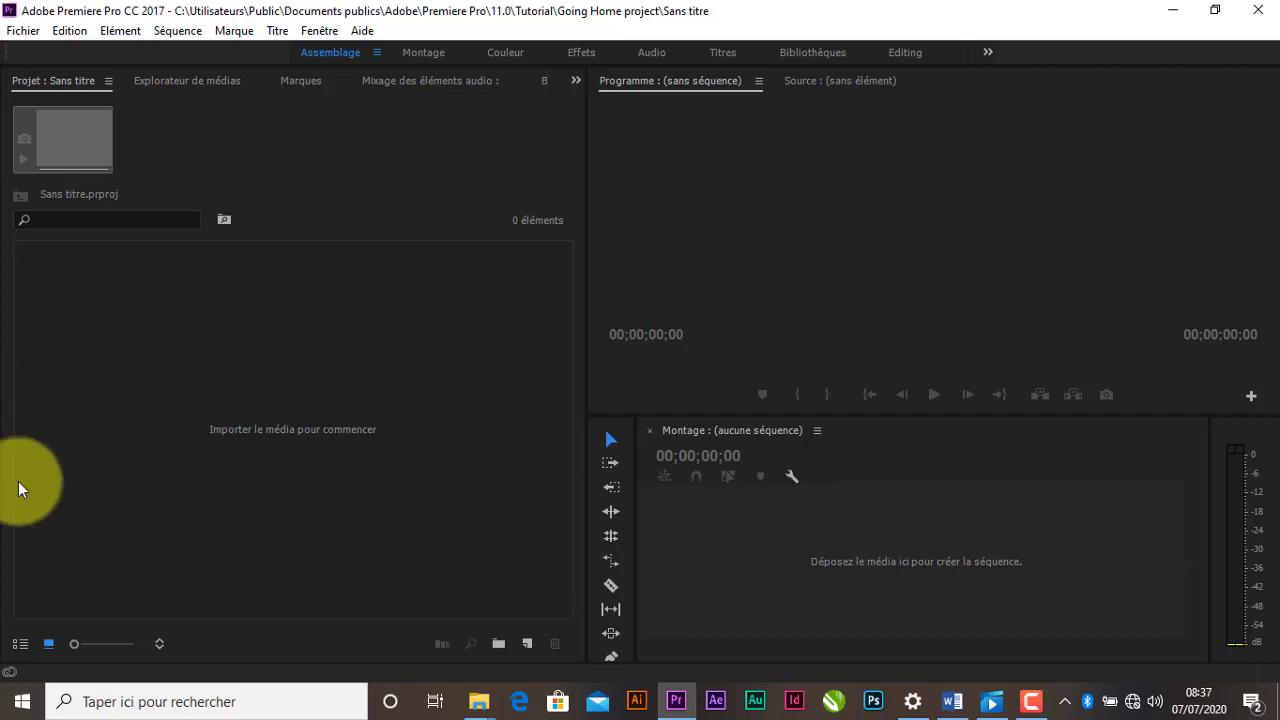
click(20, 31)
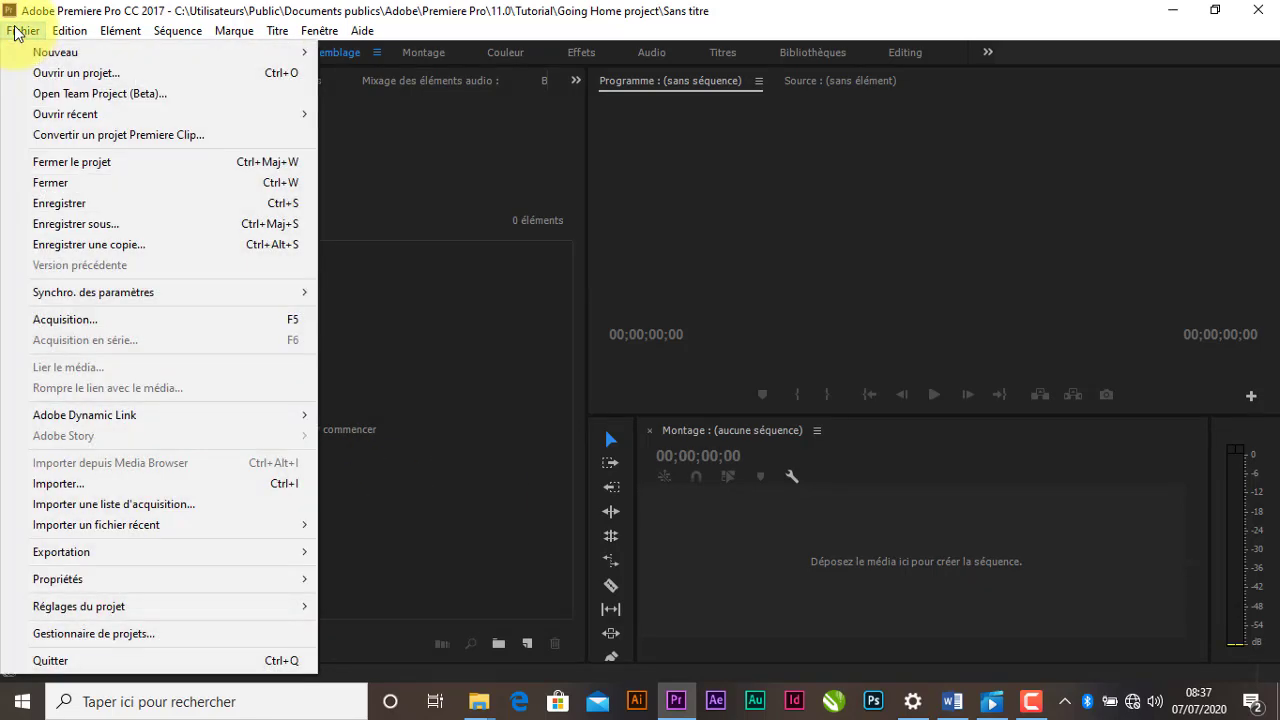
click(68, 75)
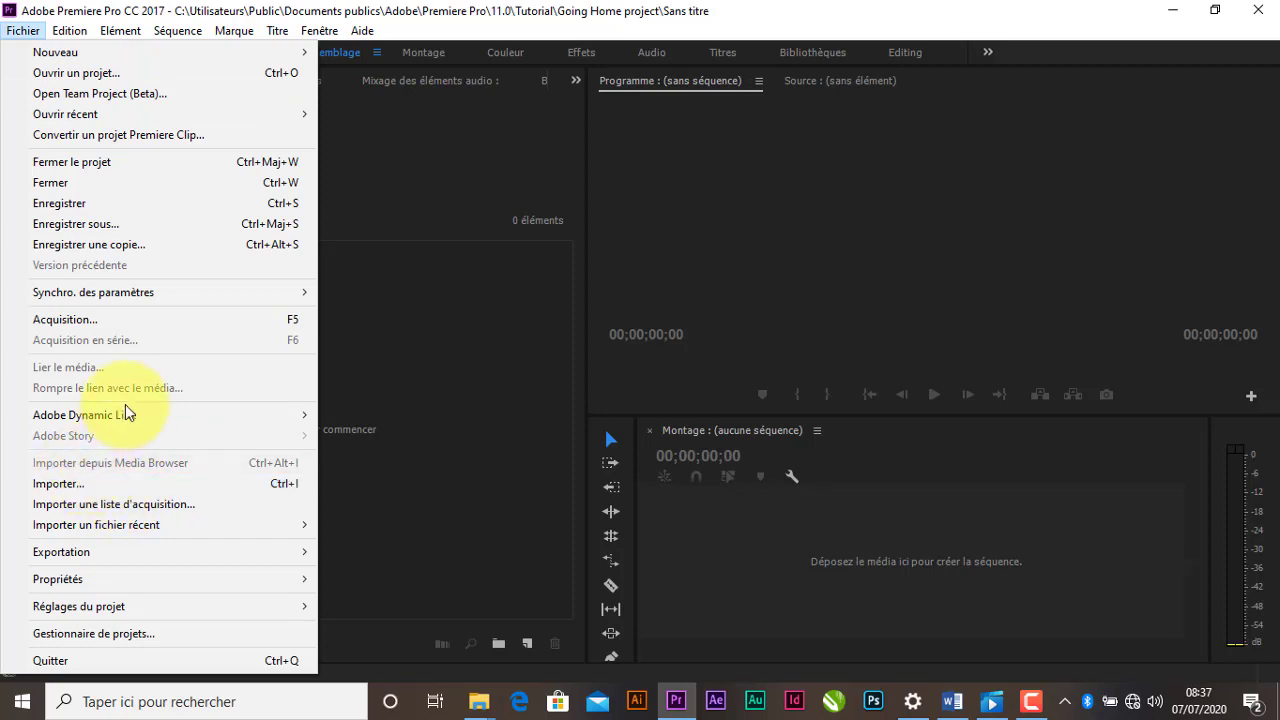
click(203, 413)
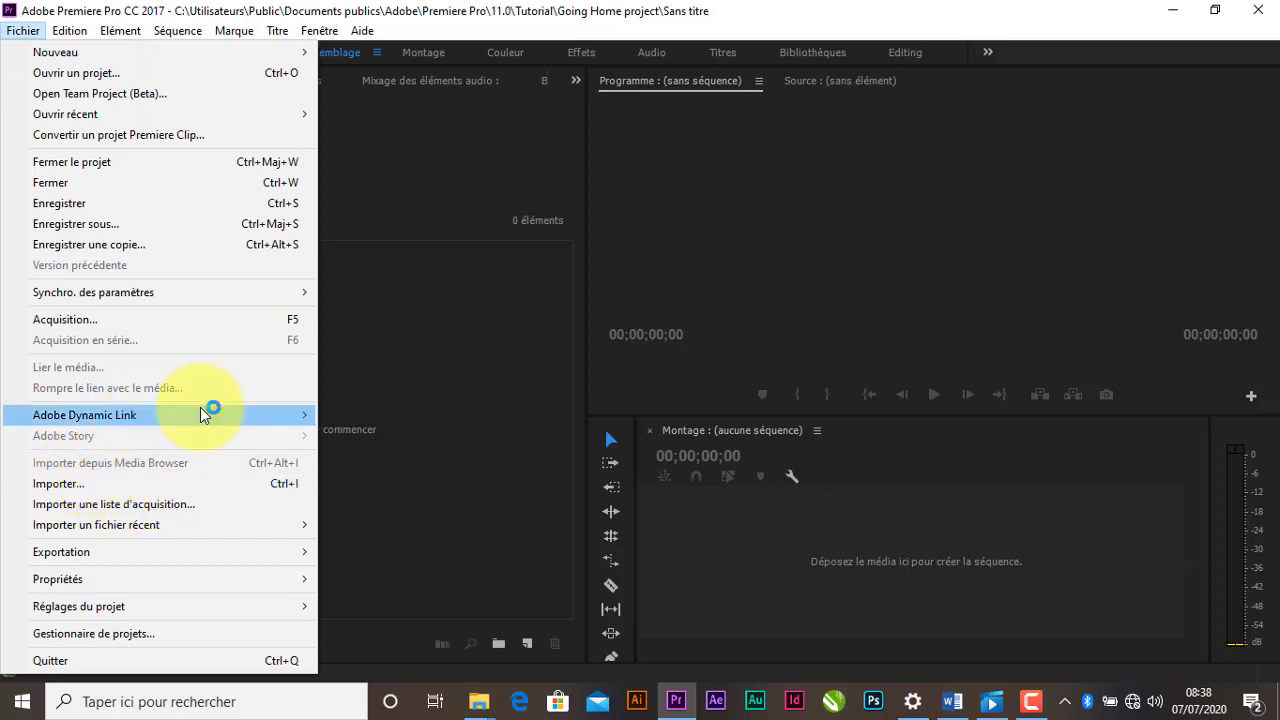
click(228, 483)
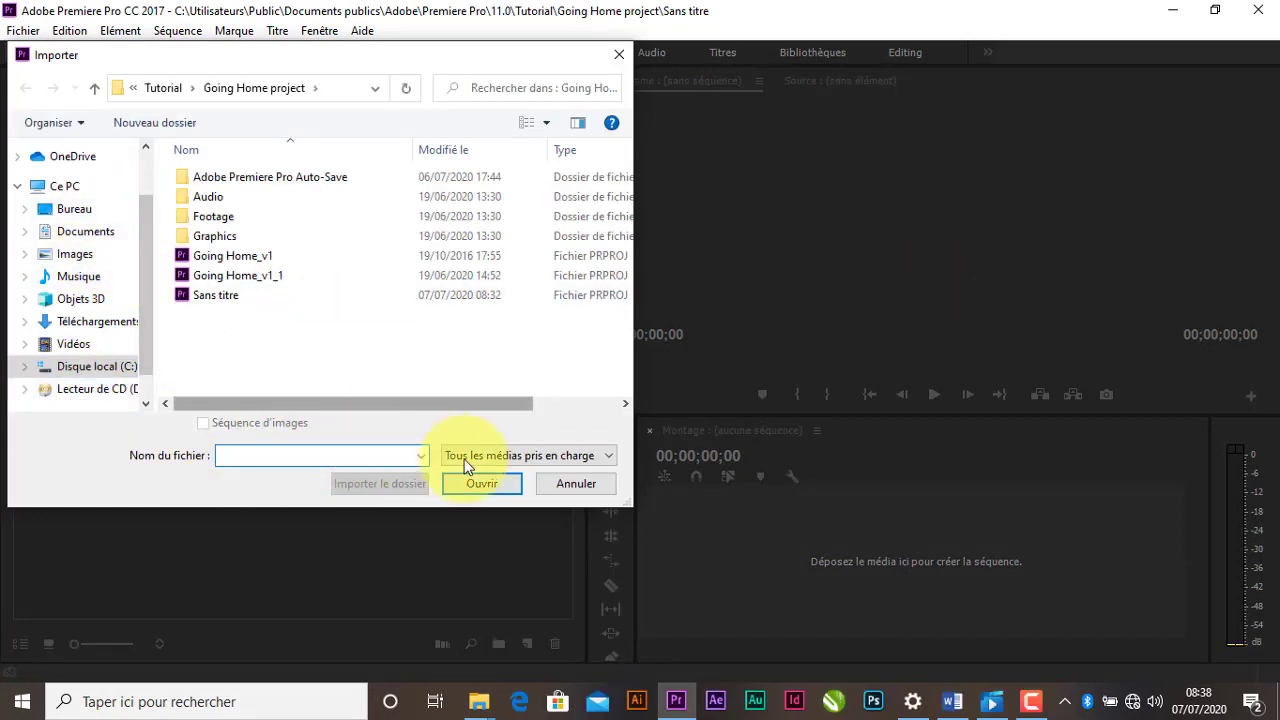
click(556, 485)
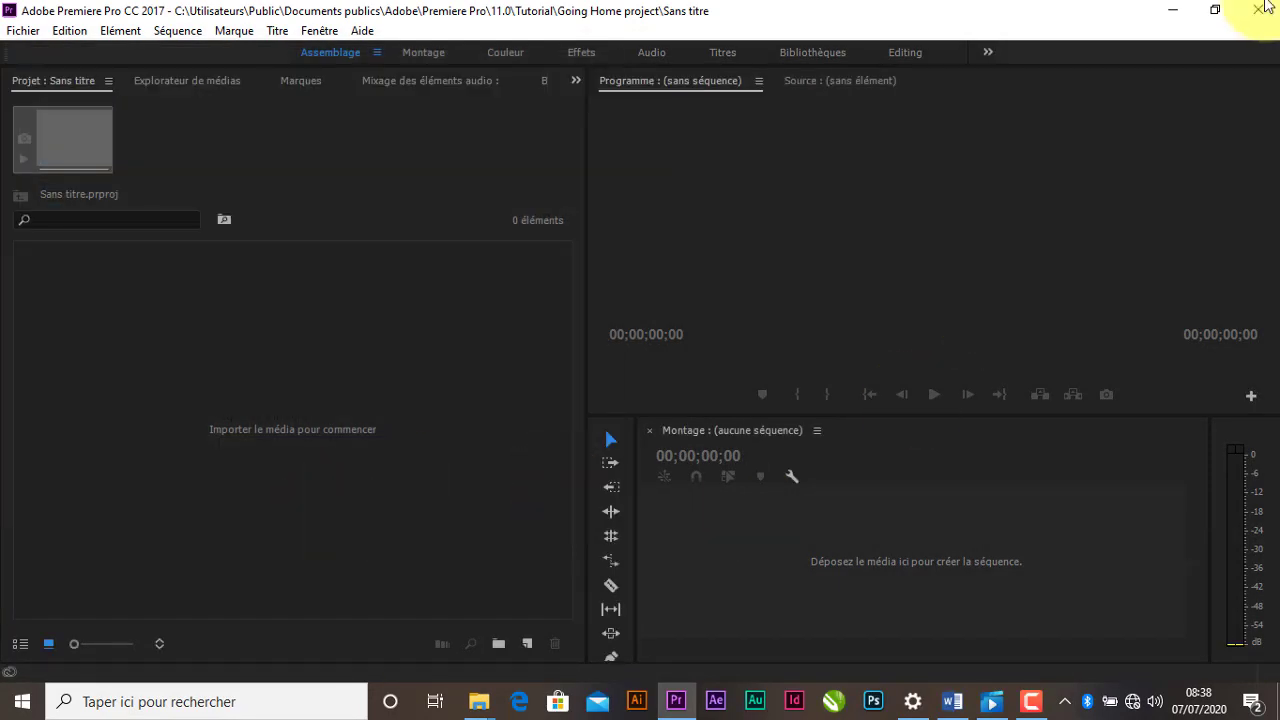
Minimize Premiere Pro, open the rush1 folder inside Vidéos in File Explorer to view its footage, and return to Premiere Pro
click(1173, 10)
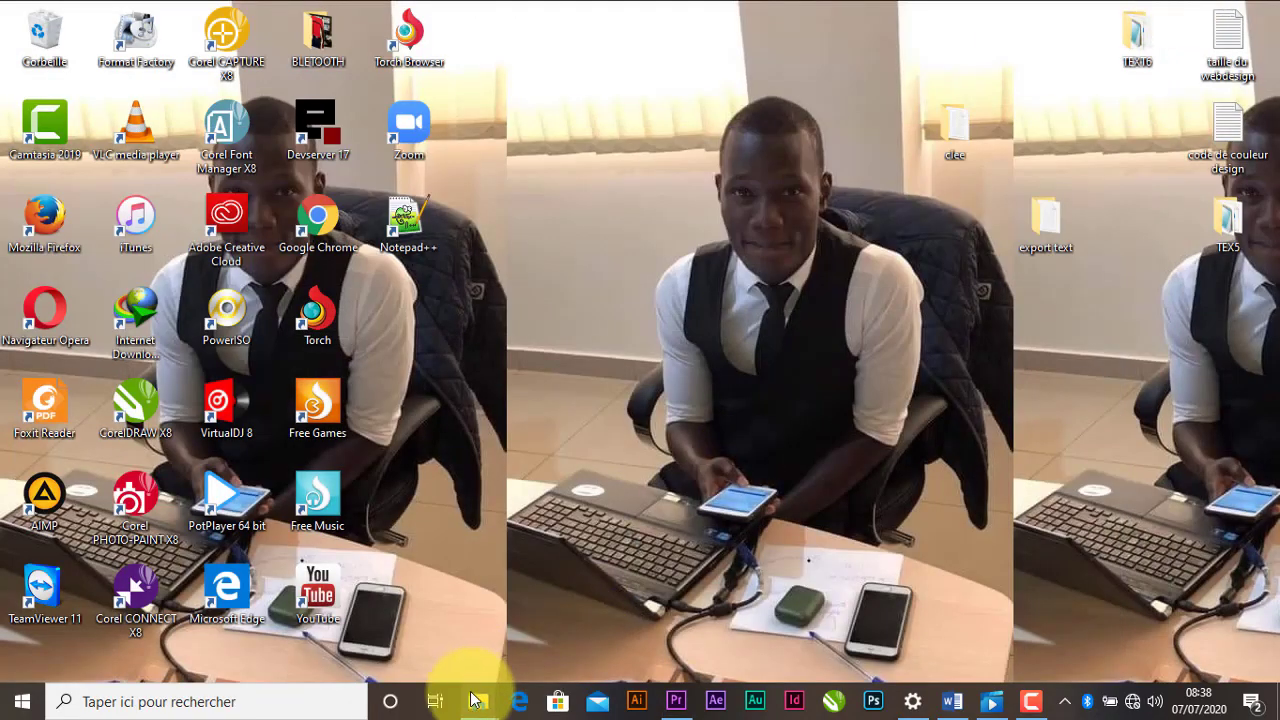
mouse_move(479, 700)
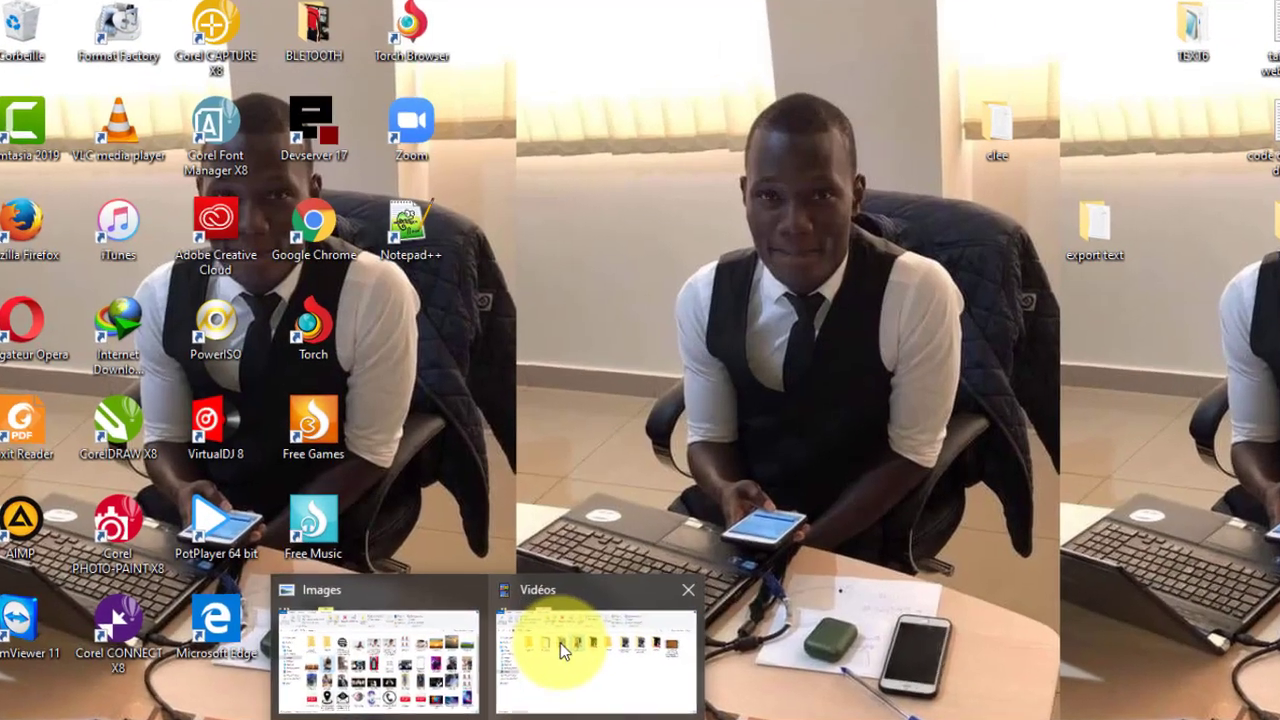
click(560, 643)
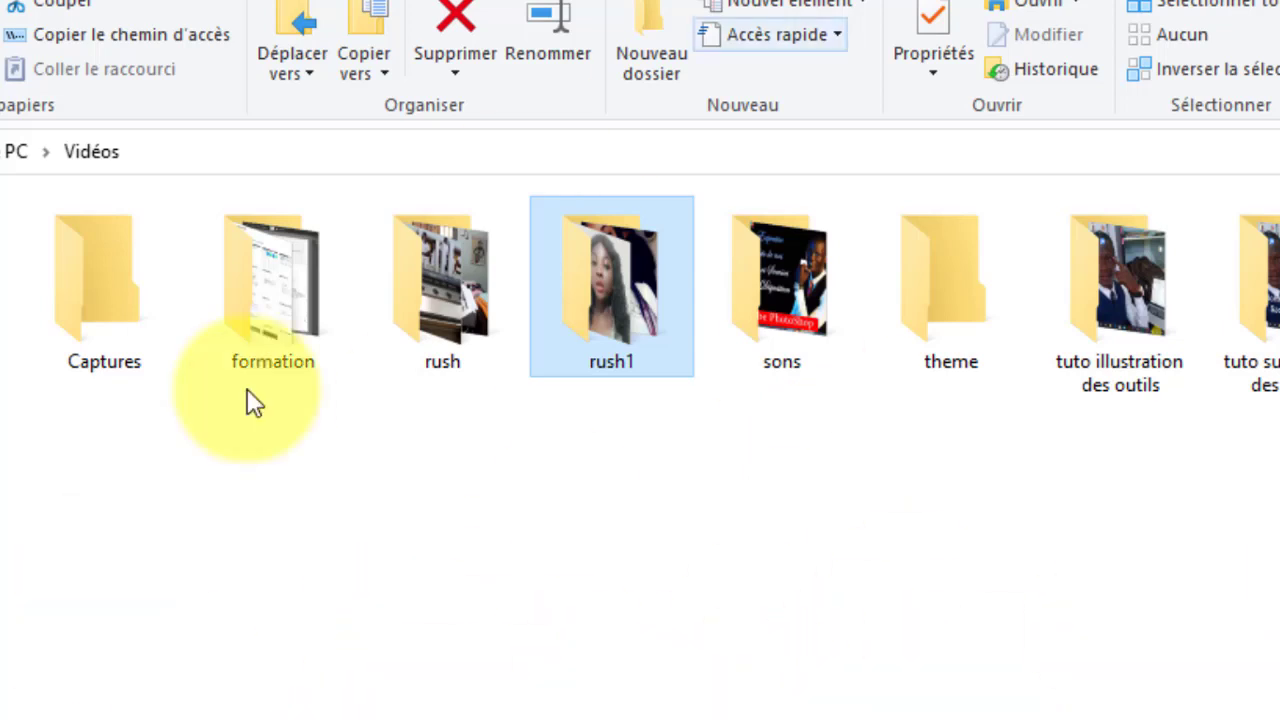
double_click(599, 310)
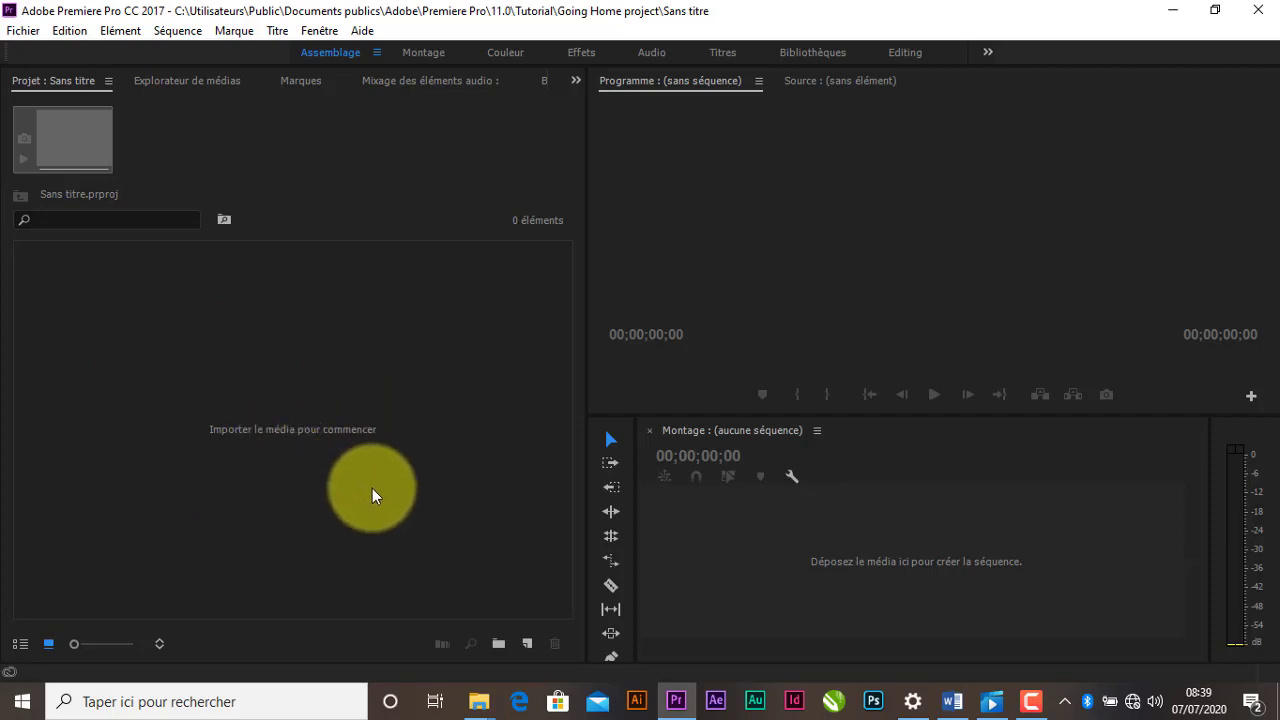
Import all the videos from the rush1 folder inside Vidéos into the project
key(ctrl+i)
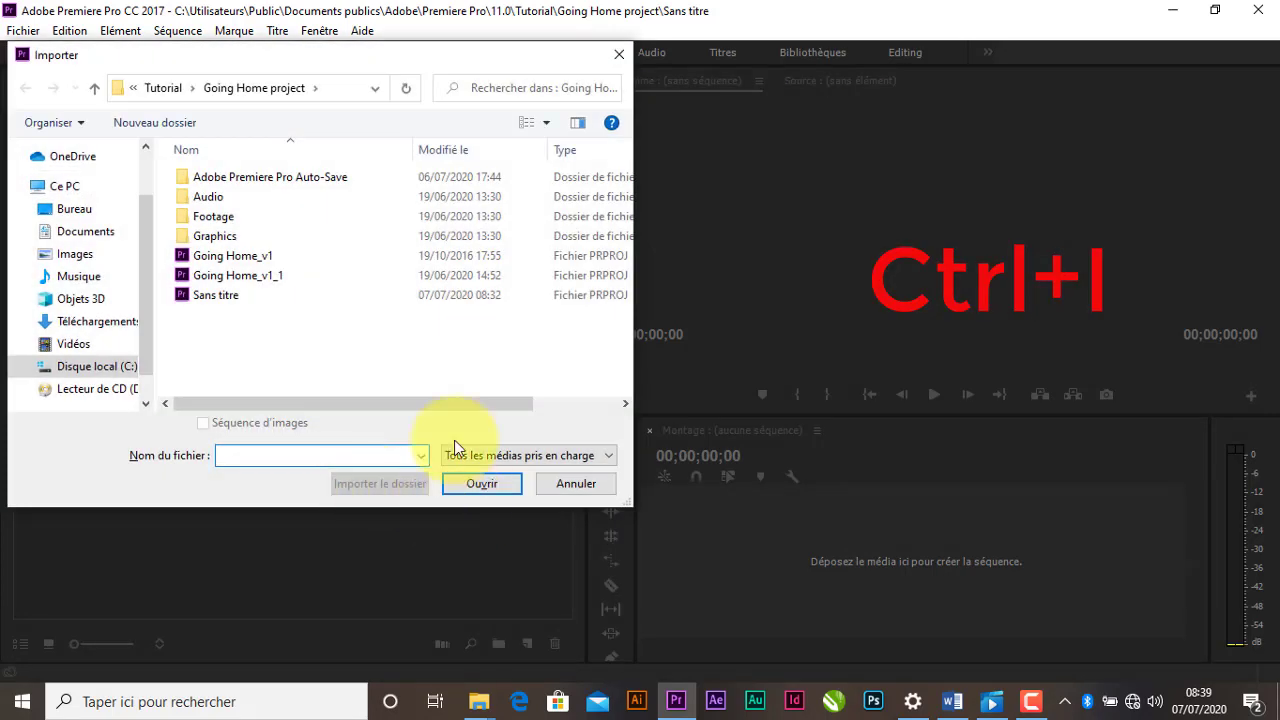
click(70, 346)
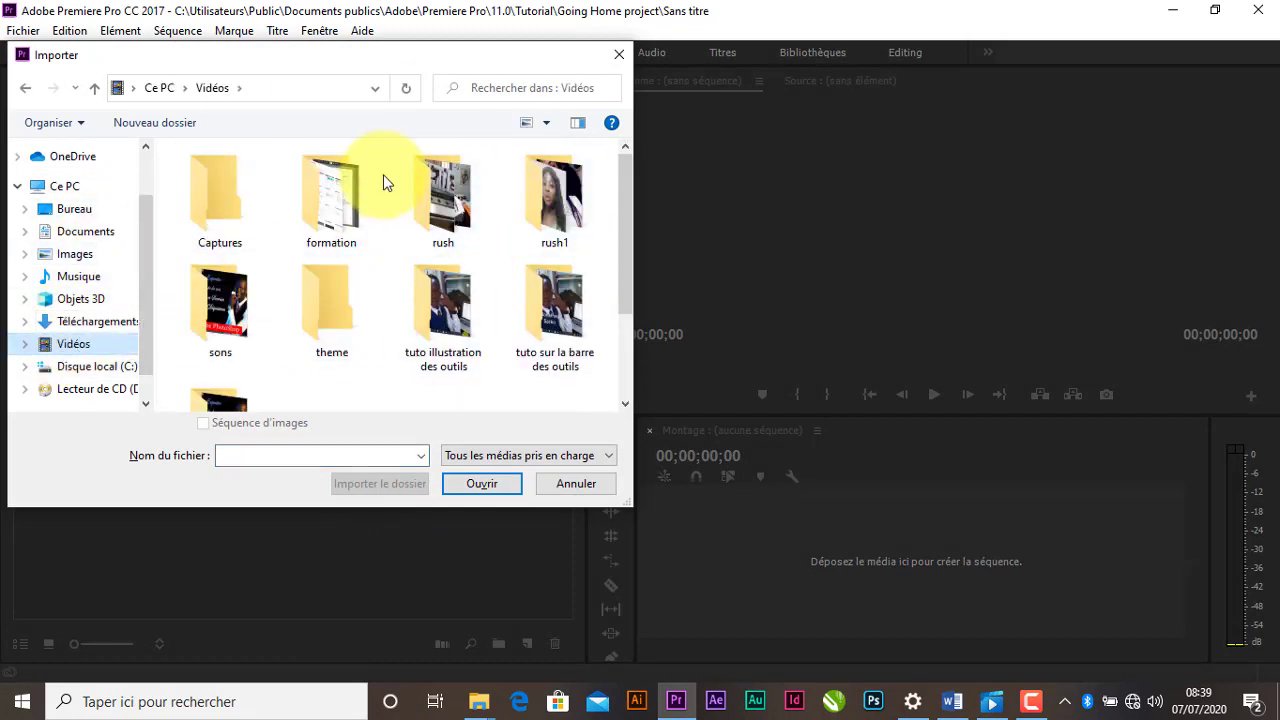
double_click(551, 218)
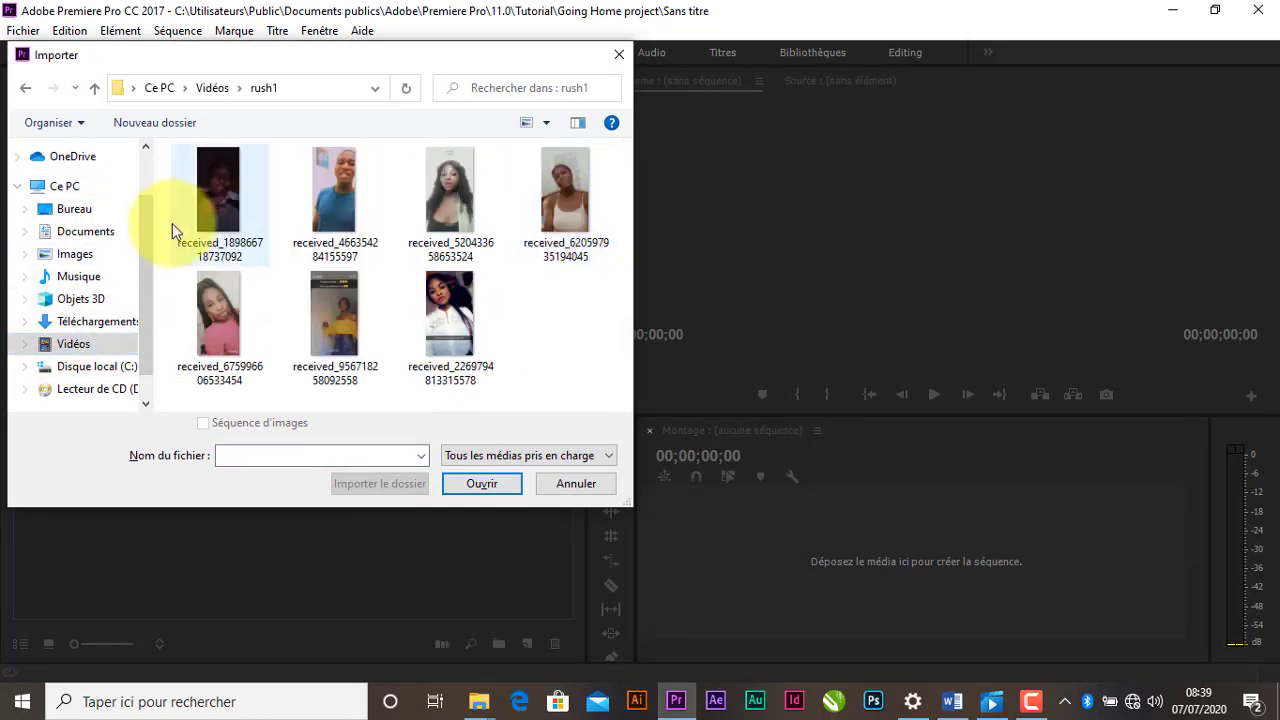
click(241, 226)
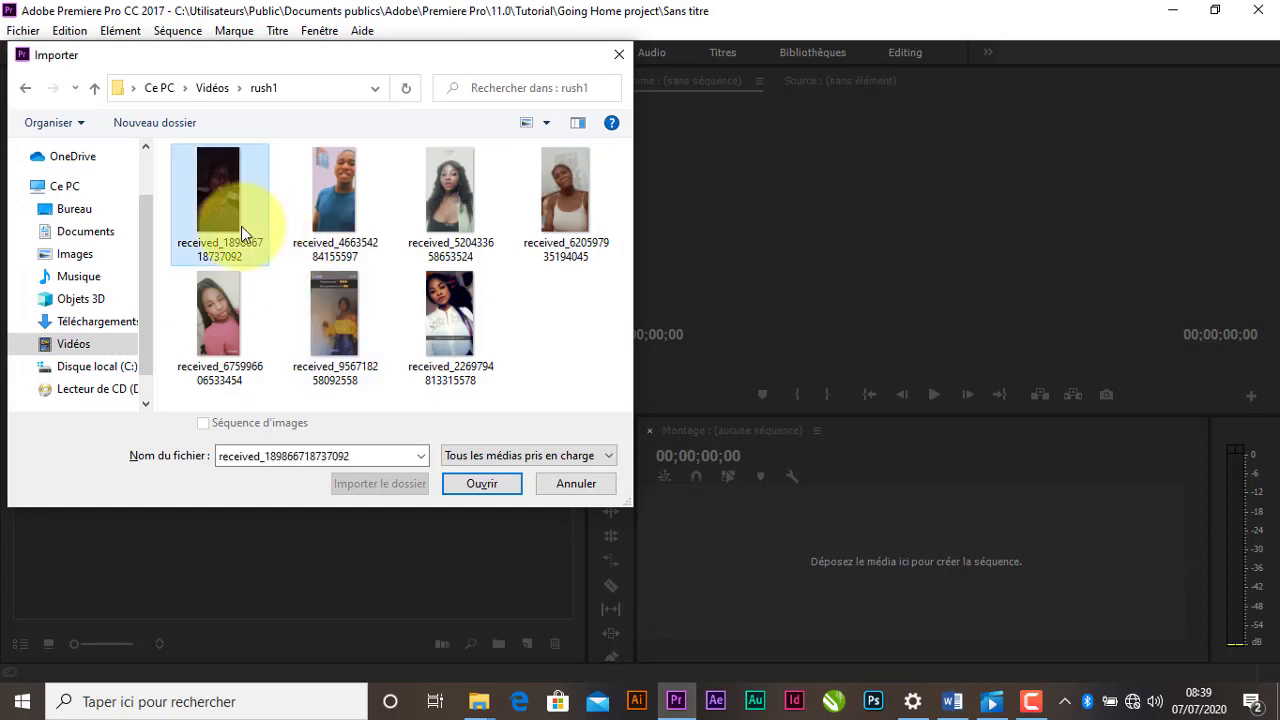
key(ctrl+a)
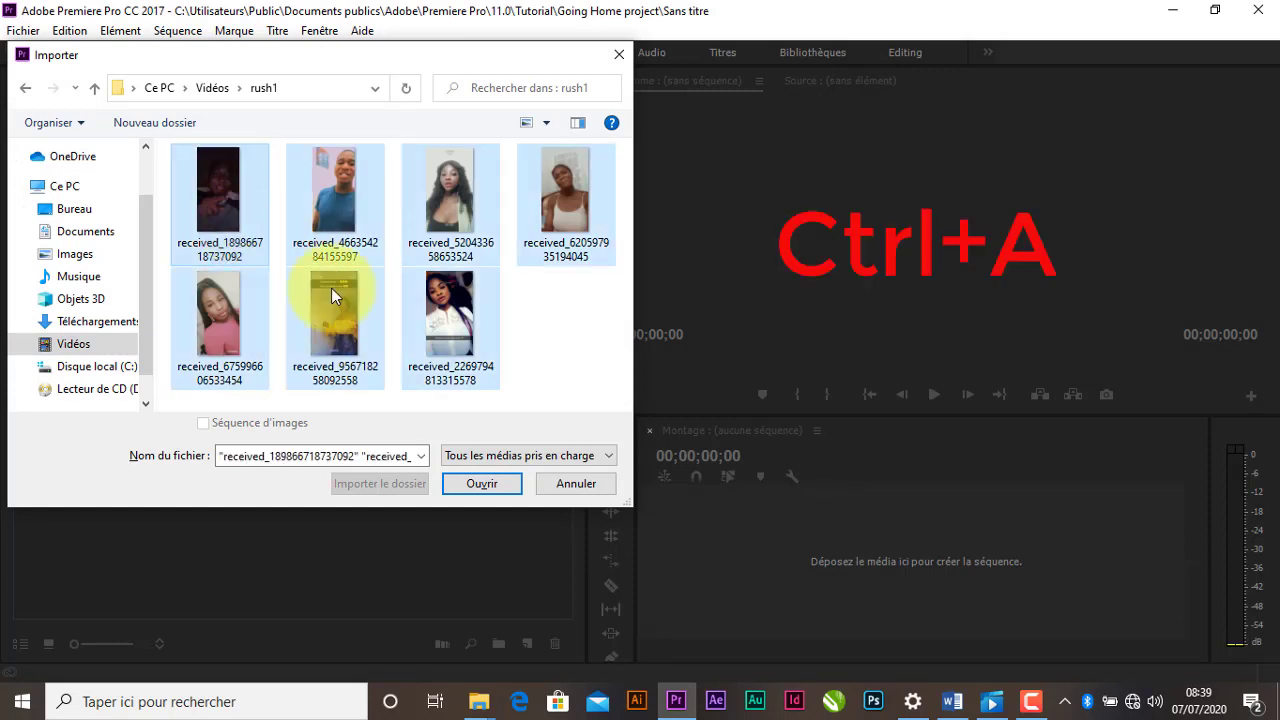
click(477, 482)
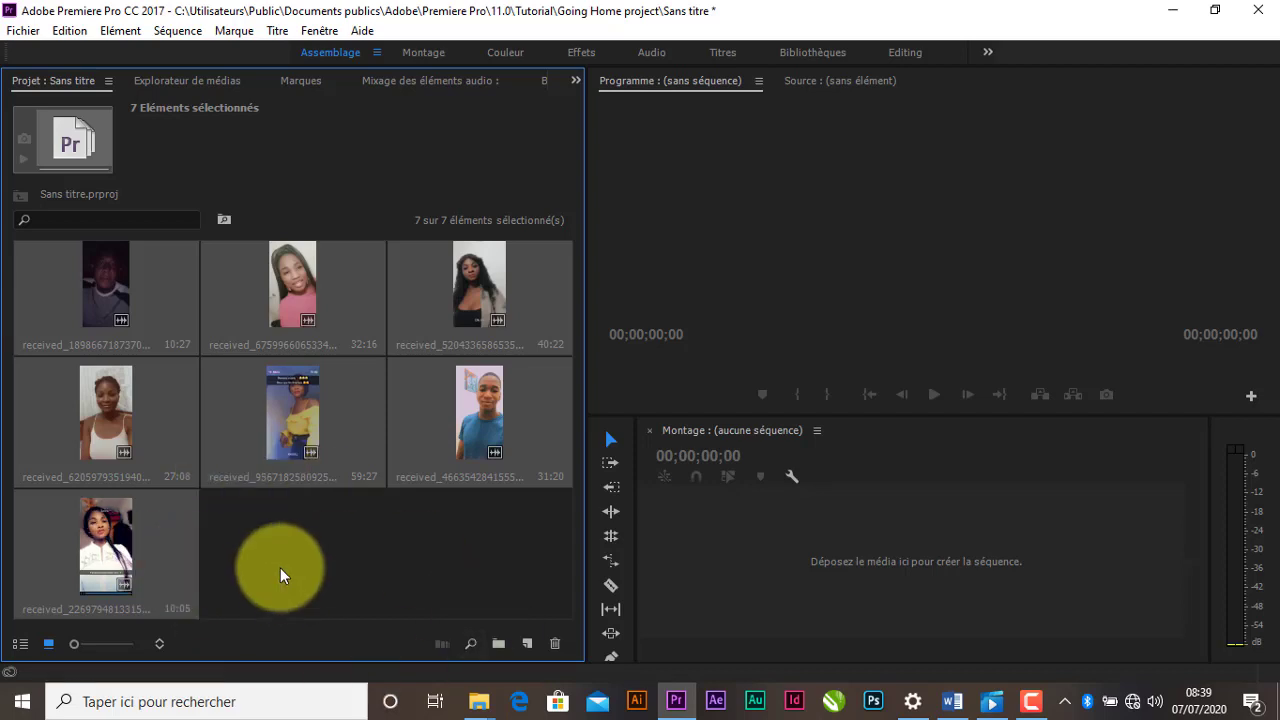
Load received_189866718737092.mp4 into the Source monitor, play it from the beginning and mark the In point at 00:00:03:12
double_click(108, 275)
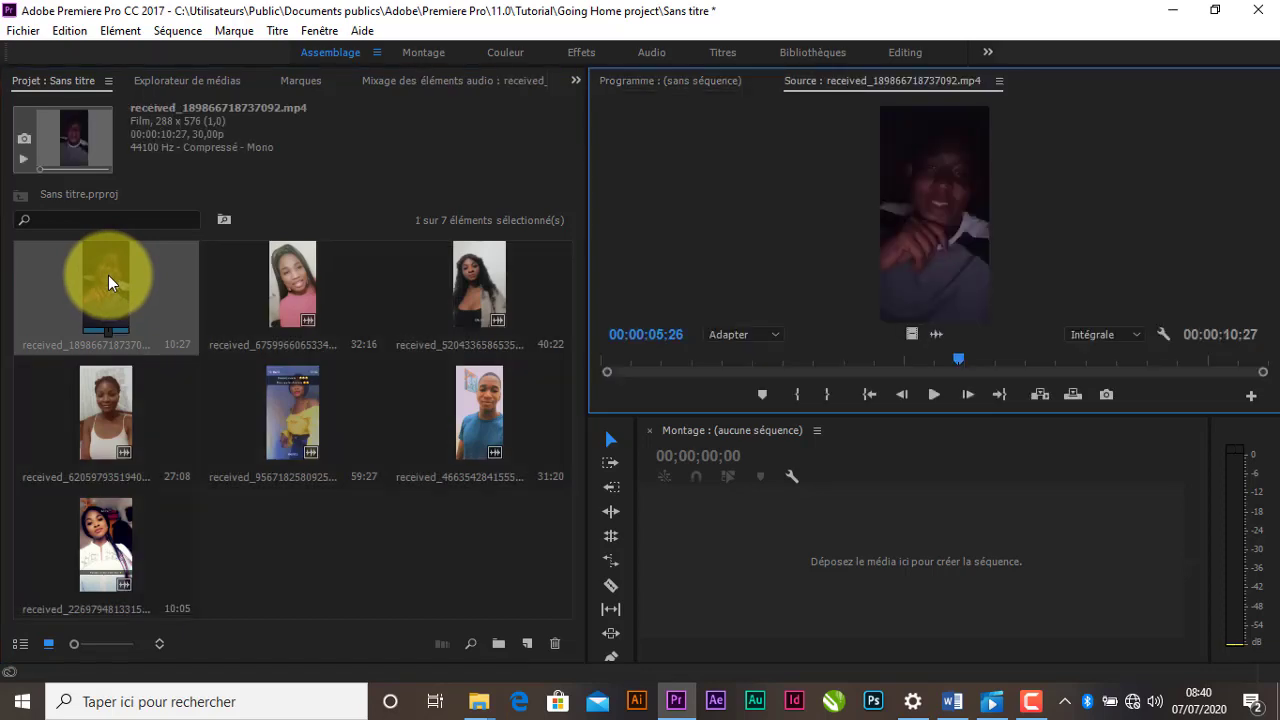
drag(961, 357, 556, 417)
click(928, 391)
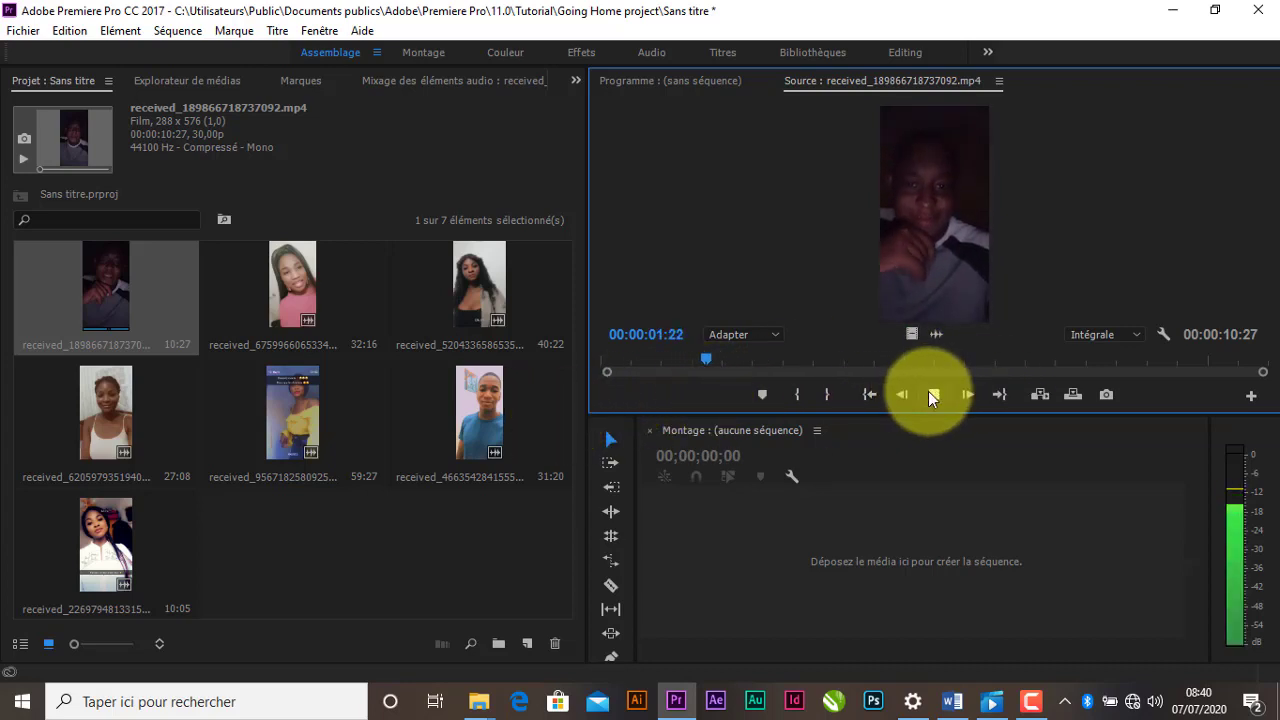
click(928, 391)
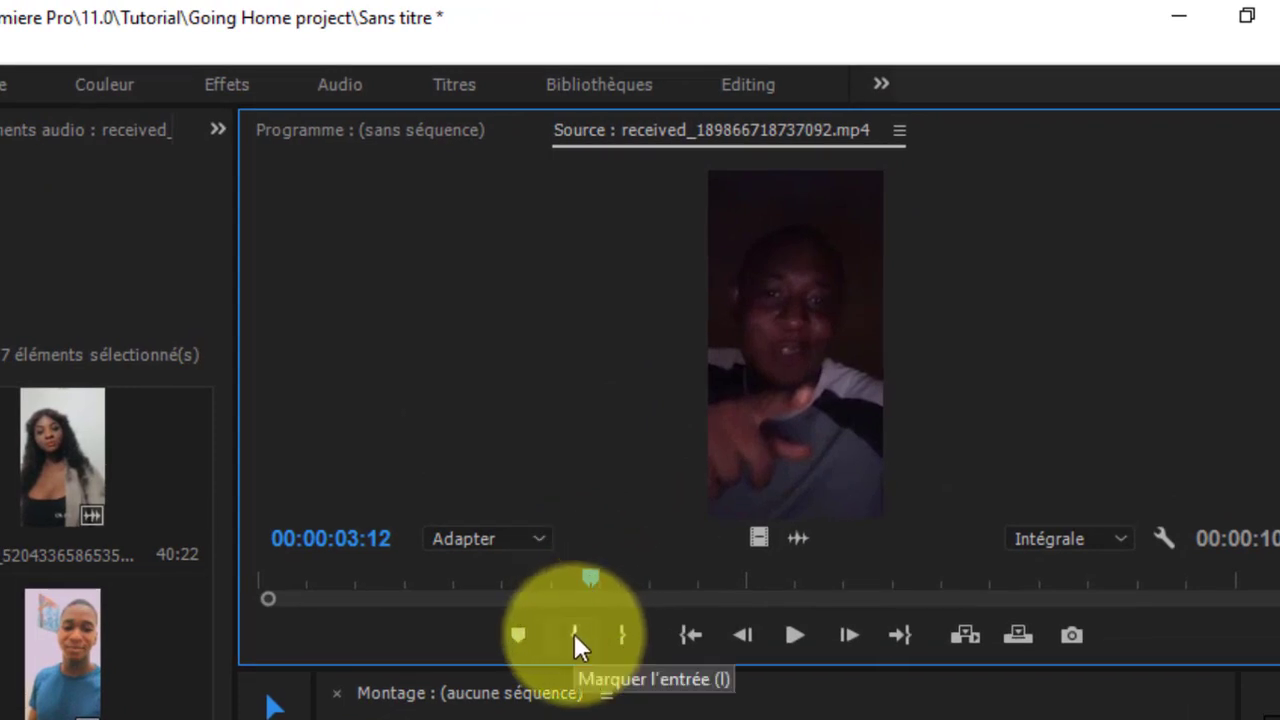
click(574, 633)
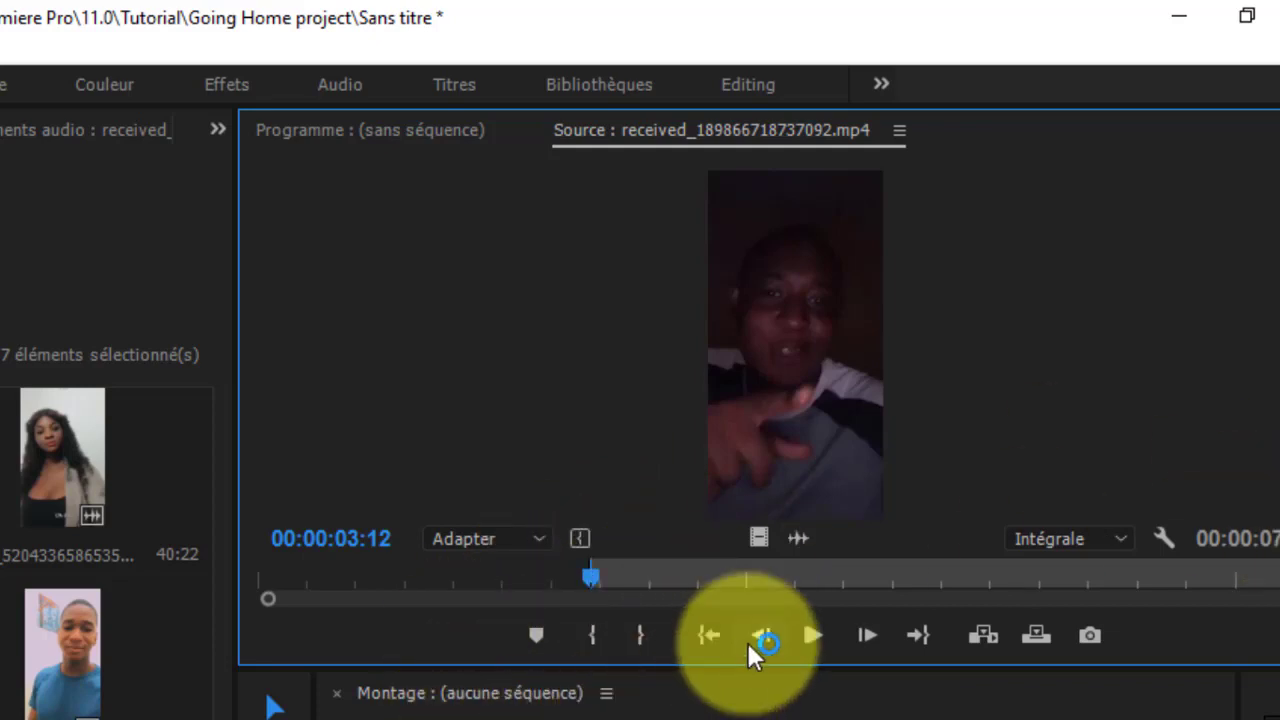
Play the source clip on to 00:00:08:17 and mark the Out point there
click(814, 632)
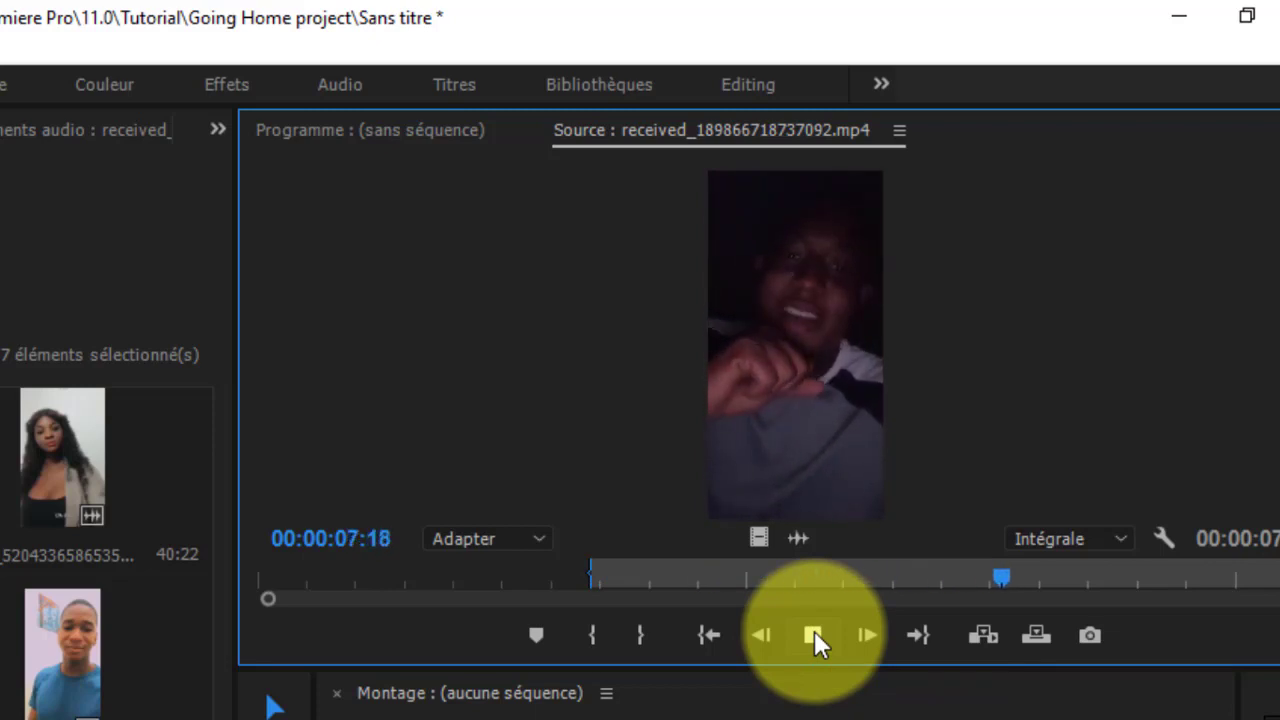
click(814, 631)
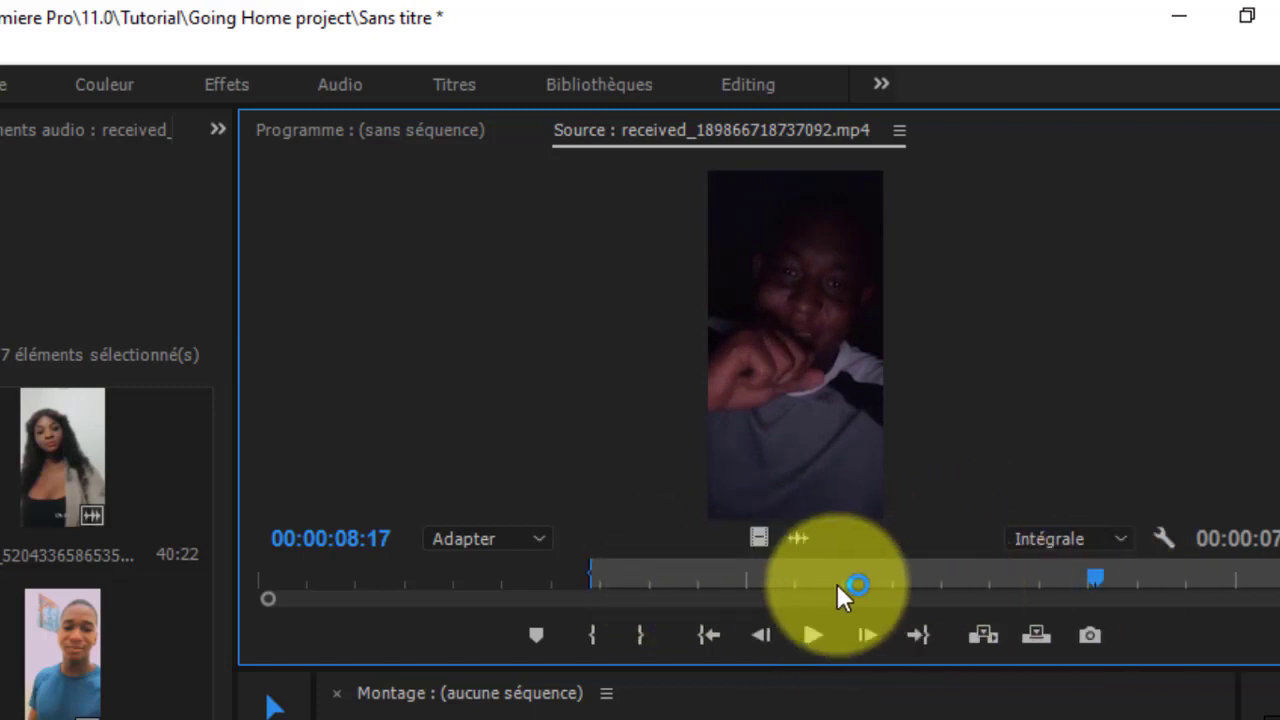
click(639, 635)
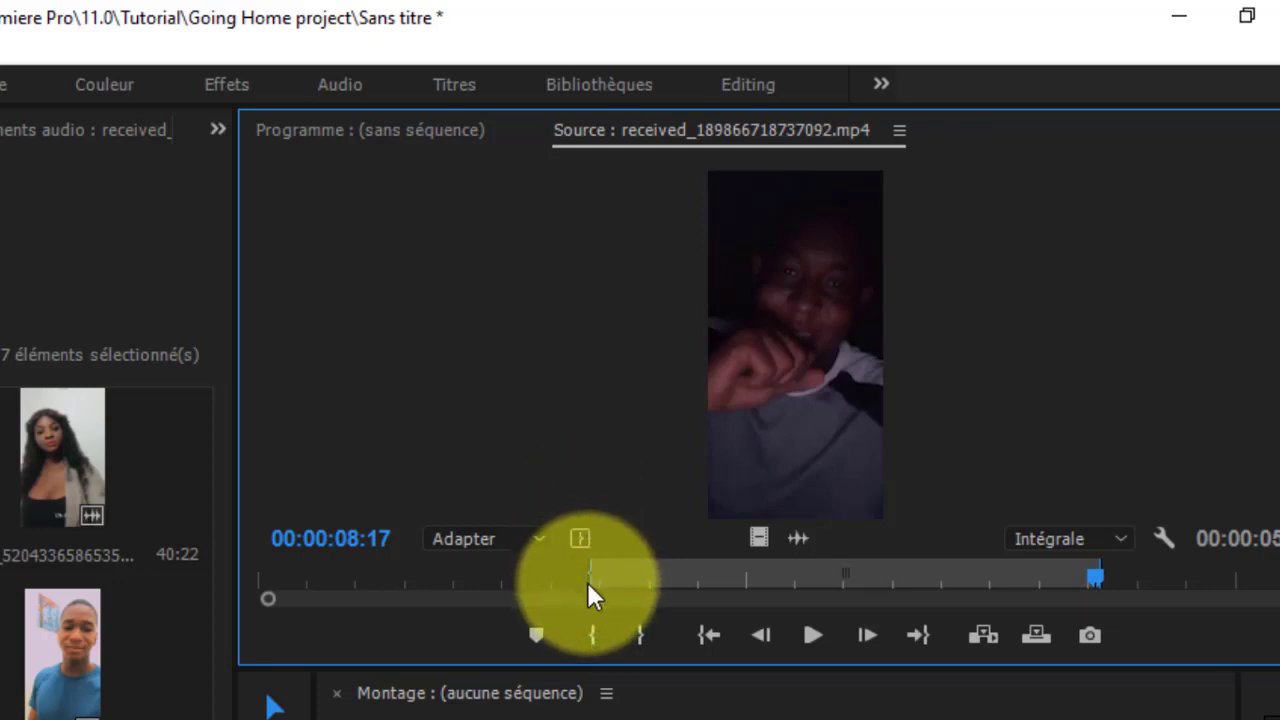
click(1097, 576)
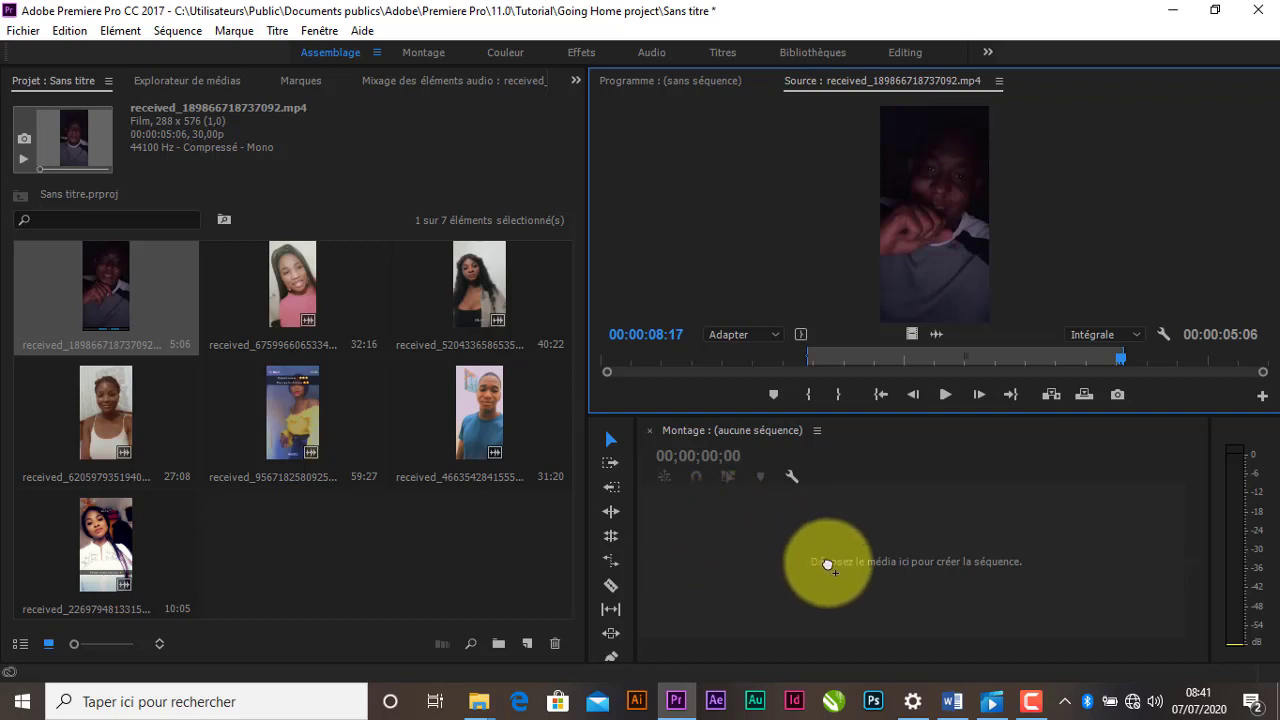
Create a sequence from the marked portion of the source clip and delete the clip from its timeline
drag(828, 564, 828, 566)
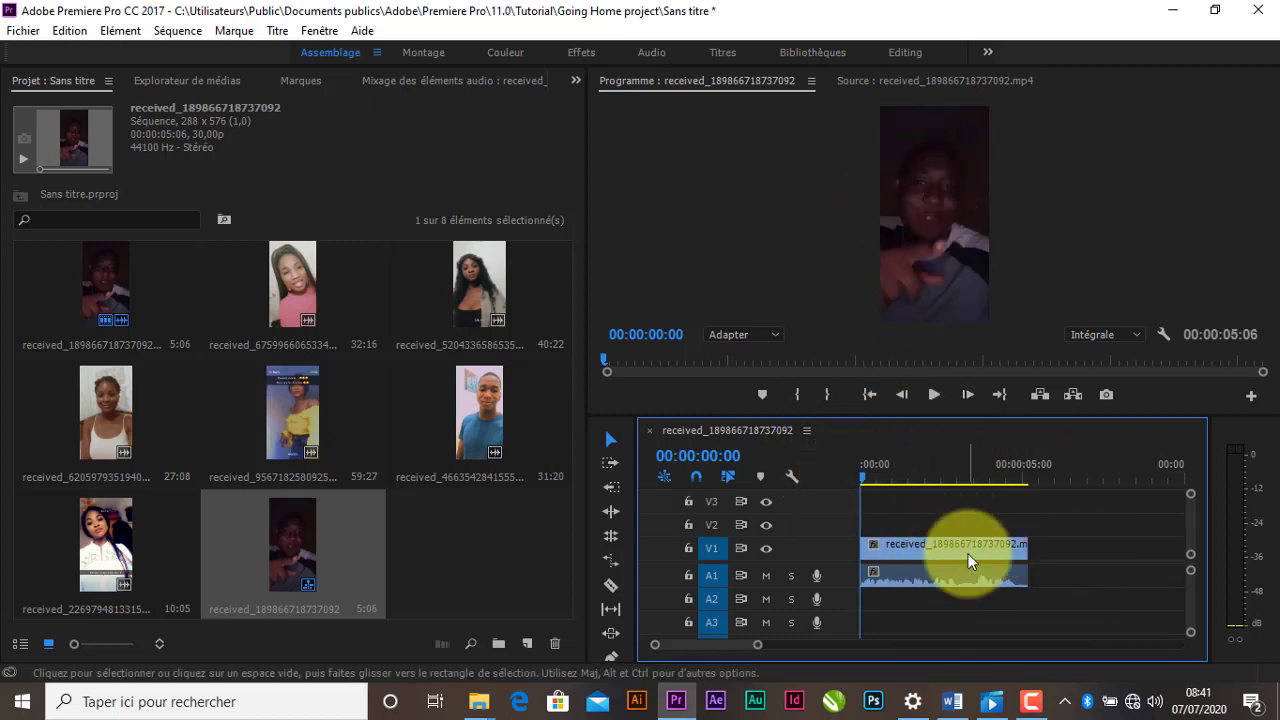
key(Delete)
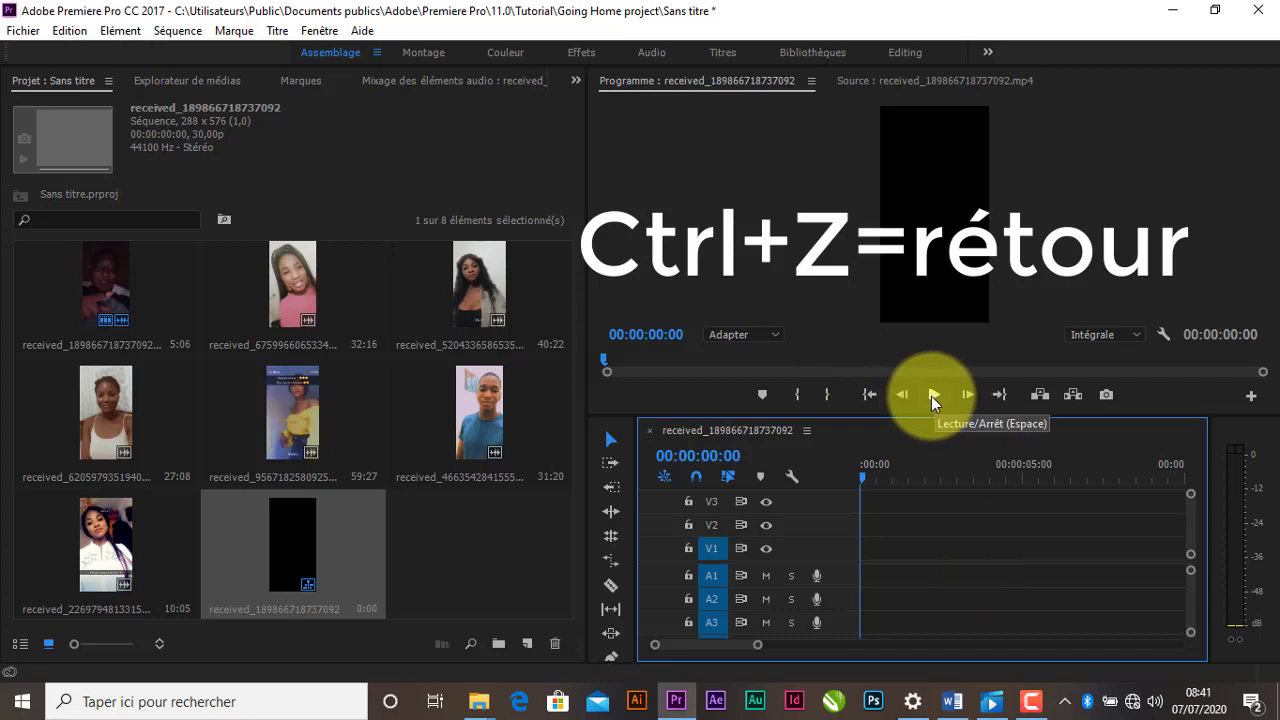
Reload received_189866718737092.mp4 in the Source monitor, place only its marked video at the start of V1, and delete it from the timeline
double_click(117, 280)
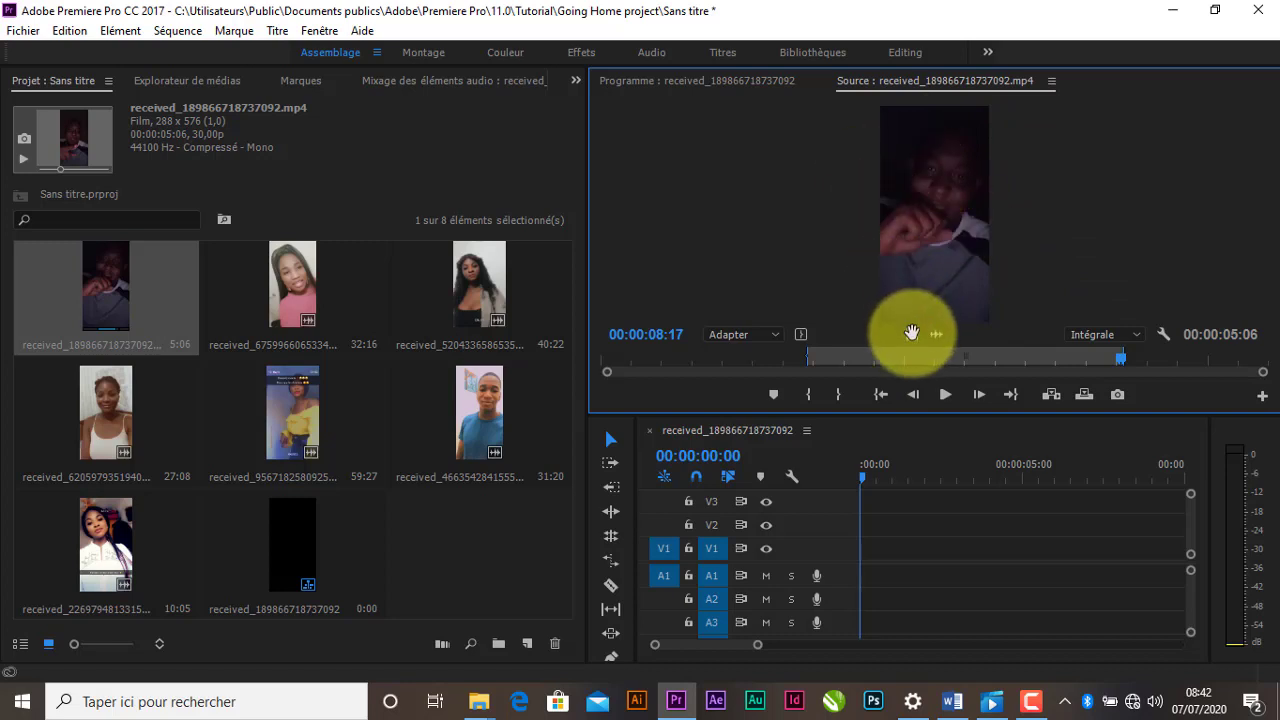
drag(912, 334, 875, 547)
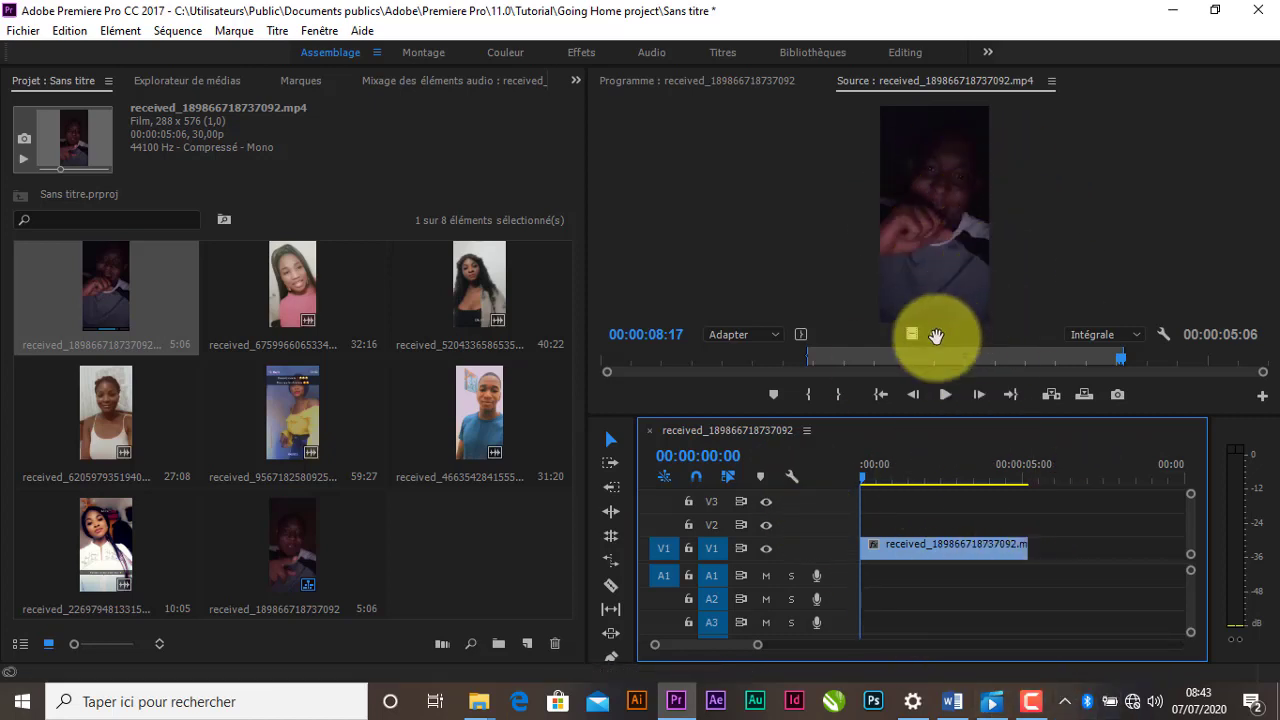
click(988, 560)
key(Delete)
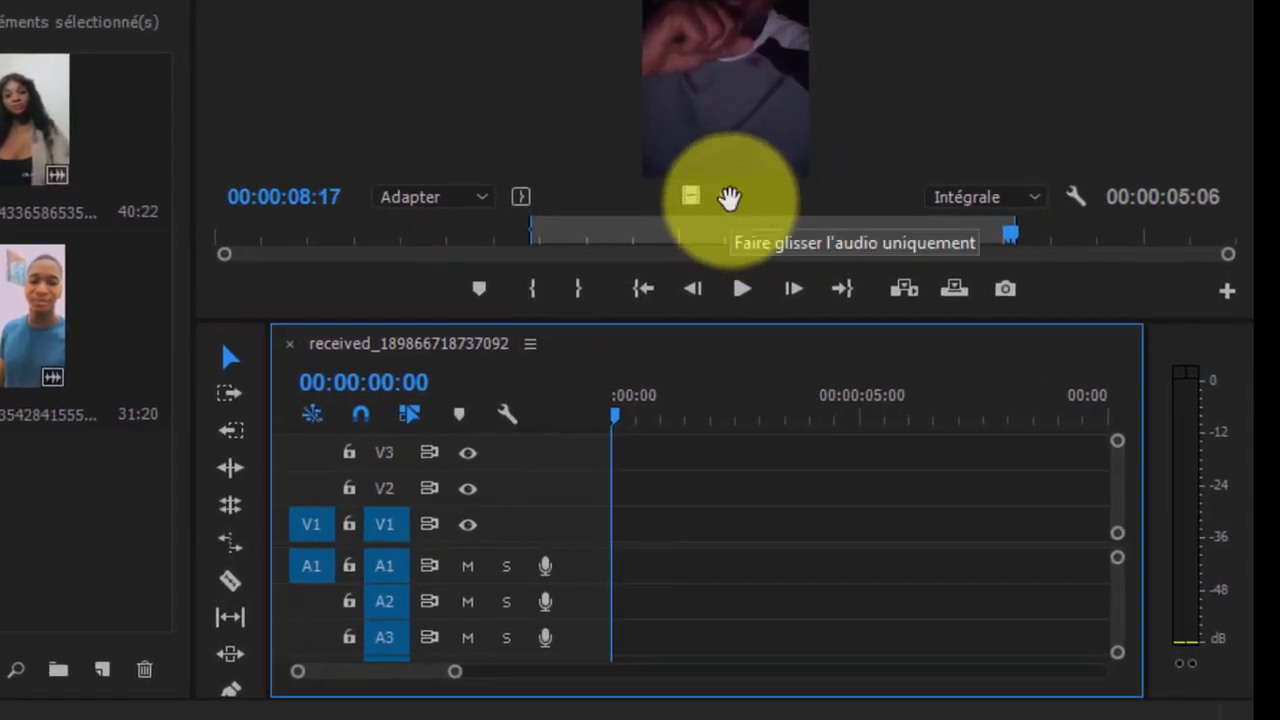
Place only the marked audio of the source clip at the start of track A1 and delete it from the timeline
click(730, 200)
drag(728, 336, 623, 590)
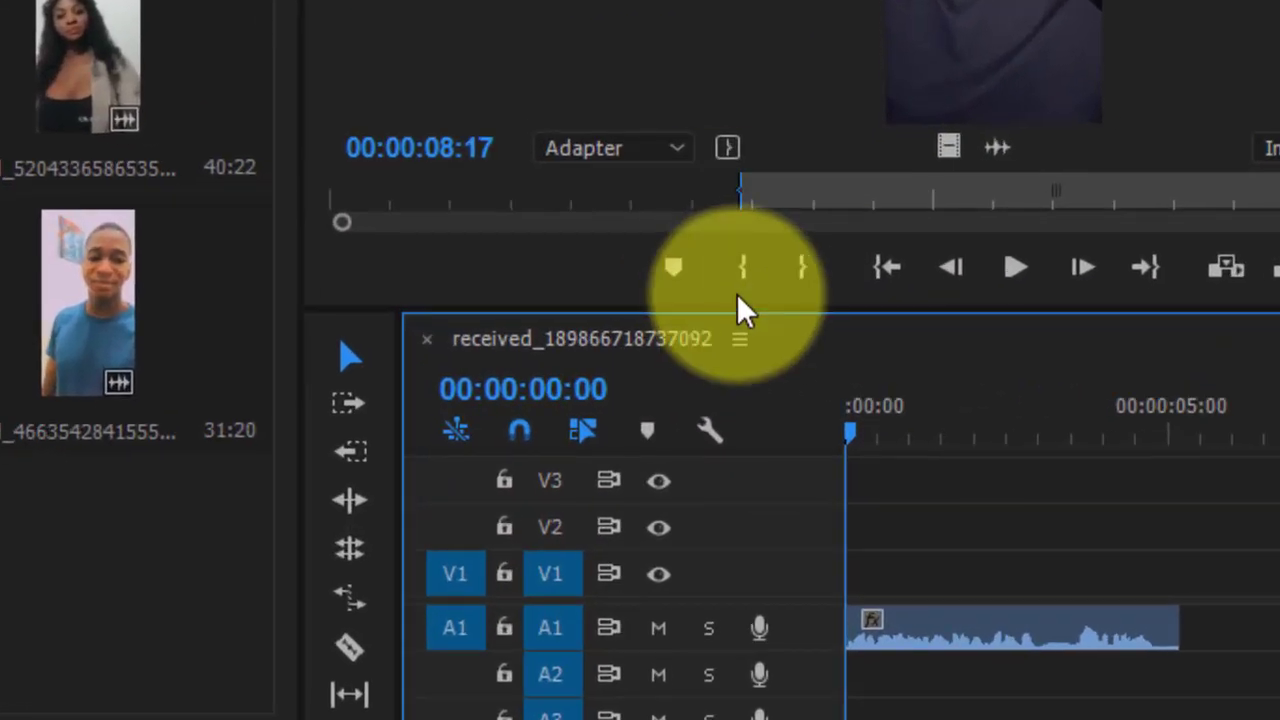
click(808, 396)
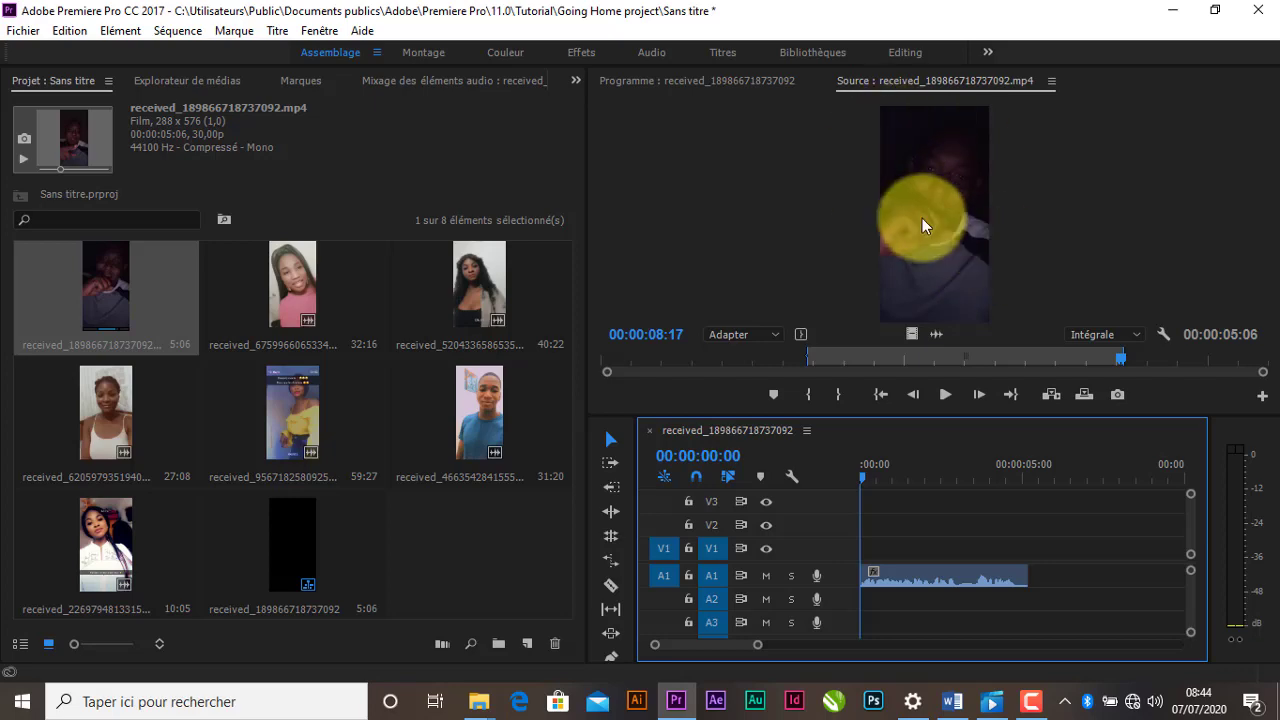
click(947, 575)
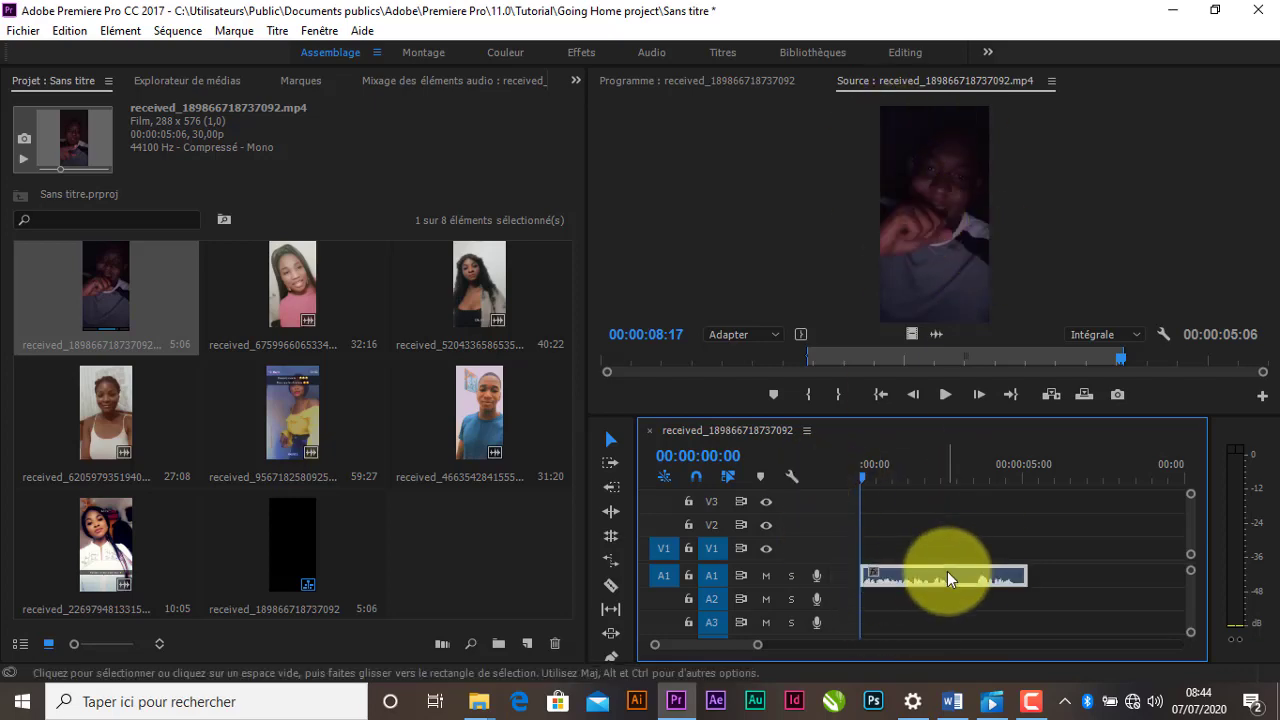
key(Delete)
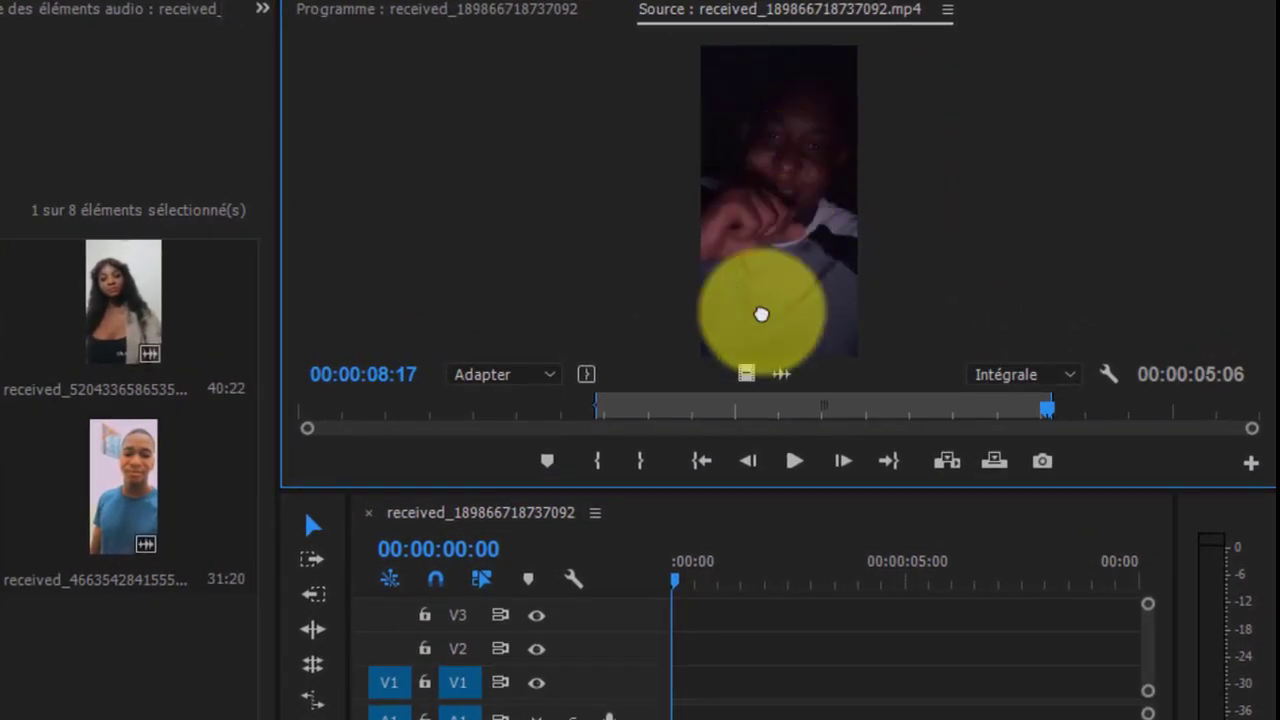
Place the marked portion with both video and audio at the start of V1 and A1, and play the sequence briefly
drag(746, 373, 681, 682)
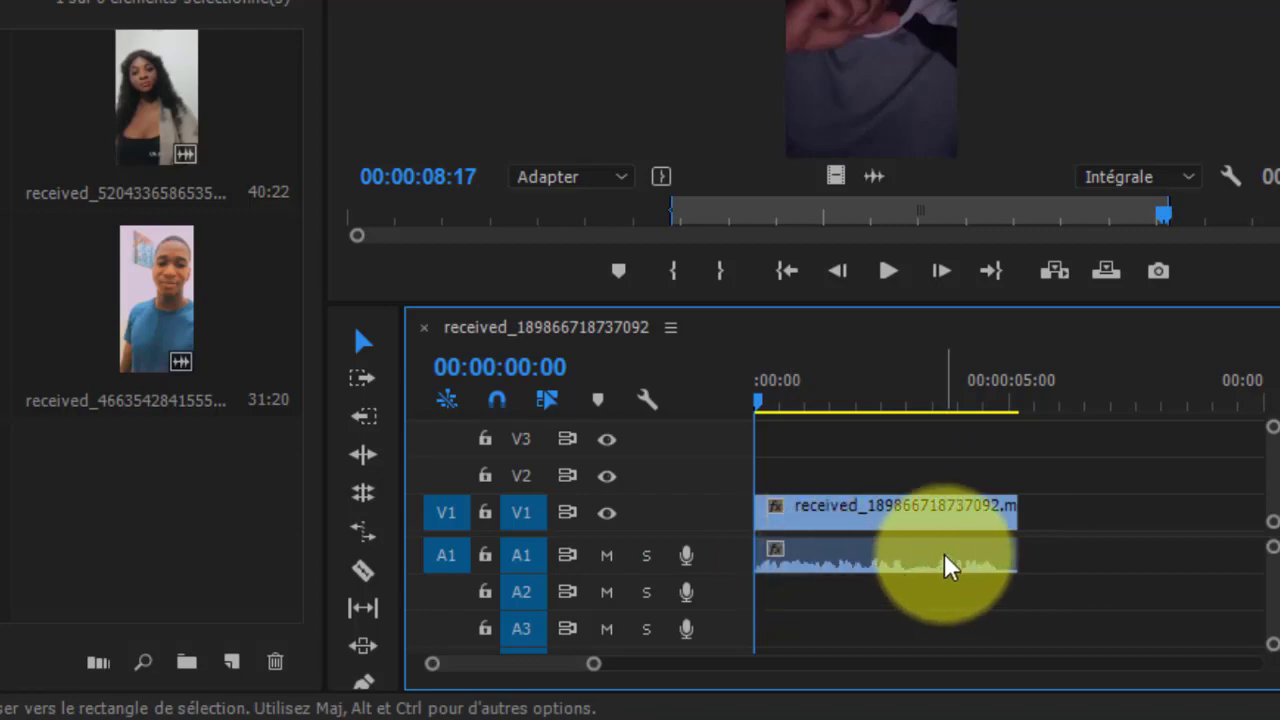
key(space)
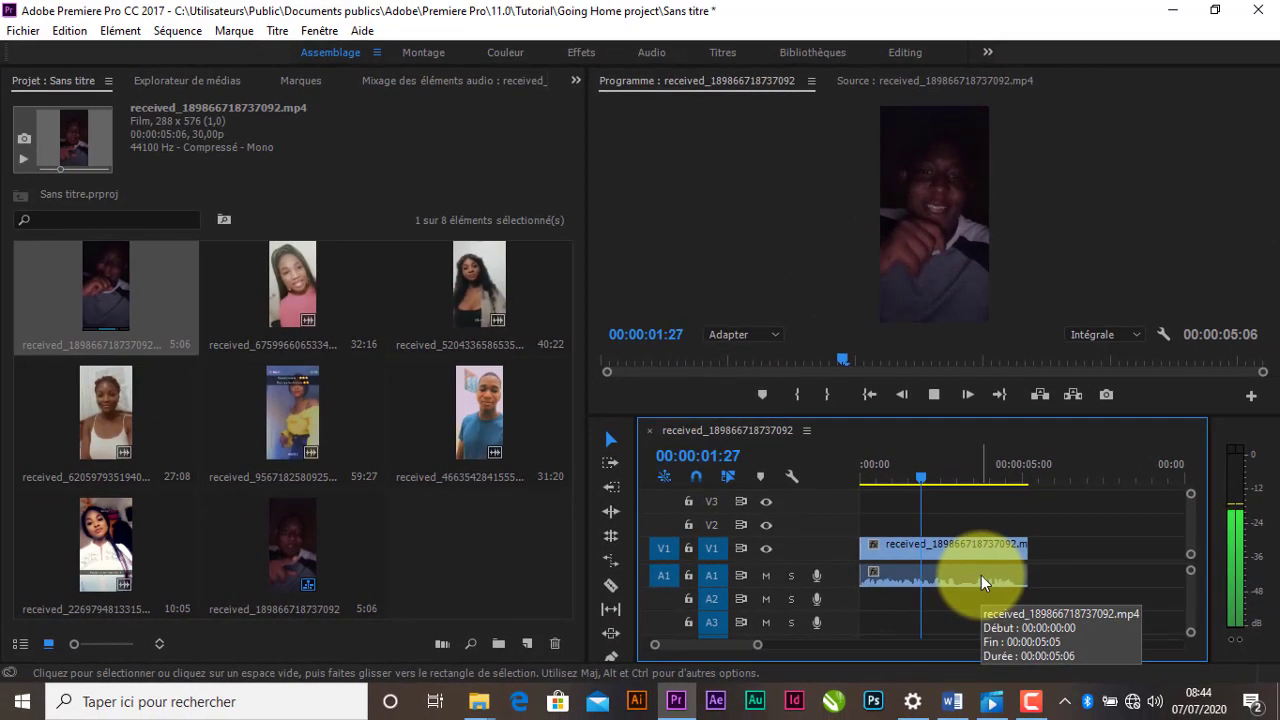
key(space)
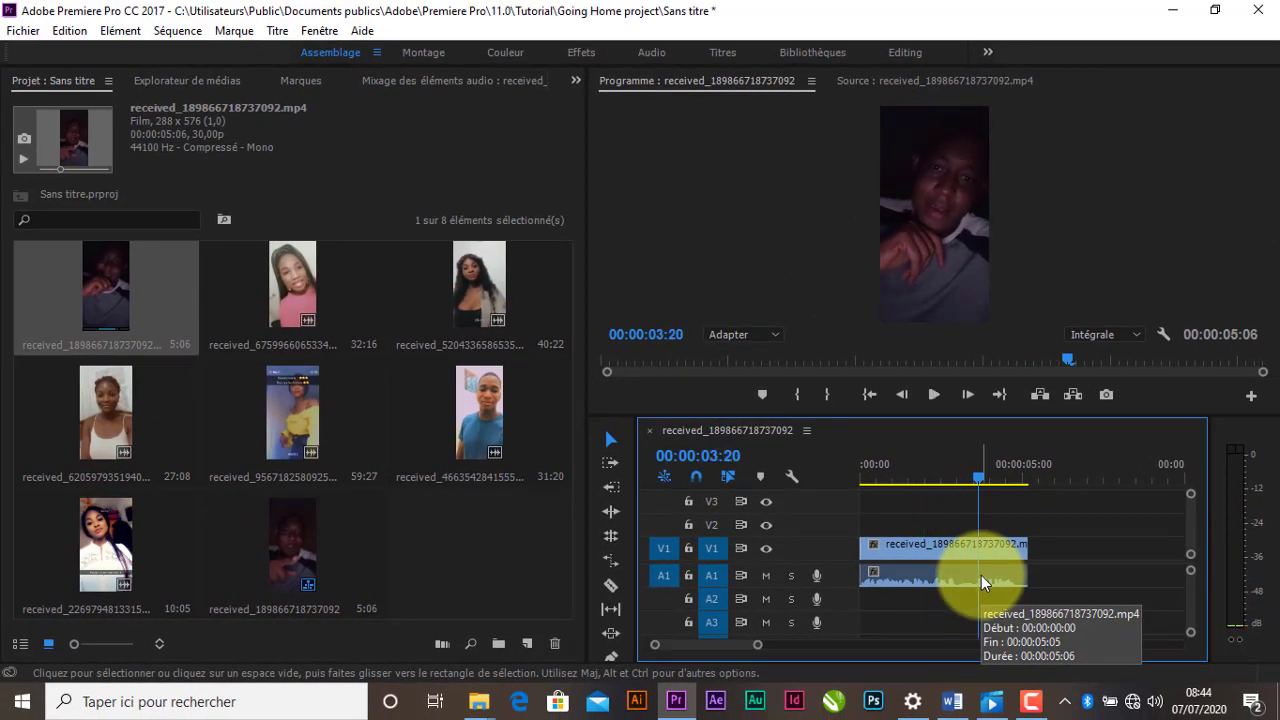